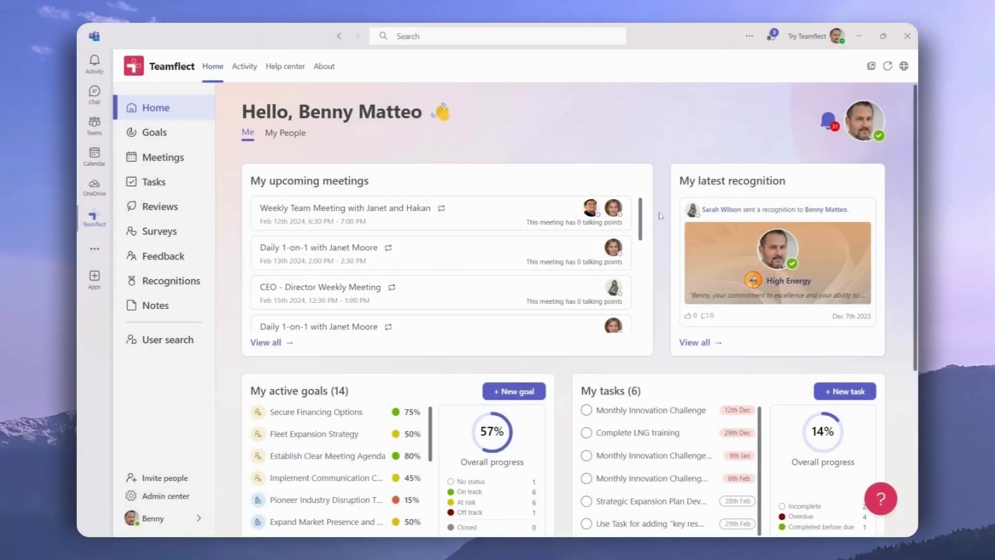
{"action": "scroll", "coordinate": [660, 216], "scroll_direction": "down", "scroll_amount": 5}
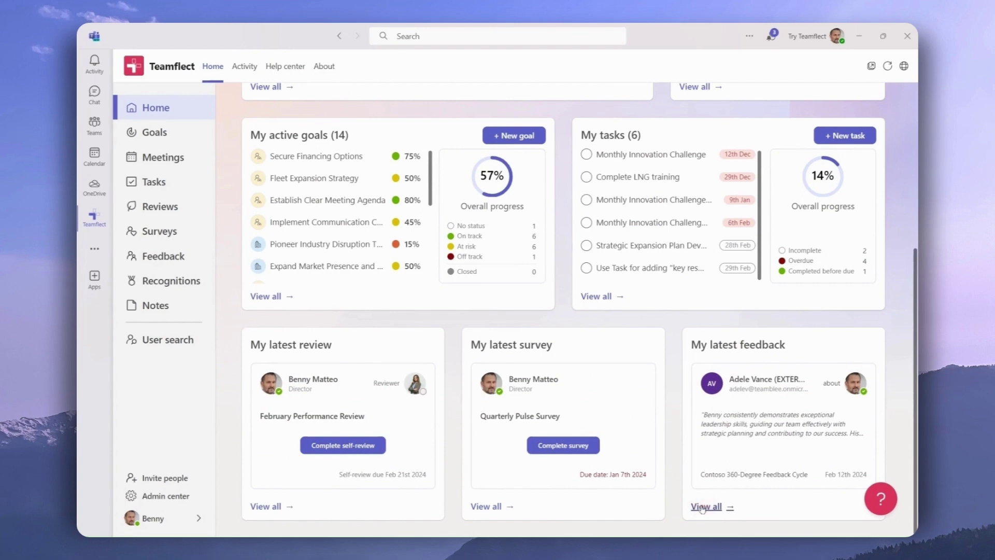
{"action": "left_click", "coordinate": [201, 261]}
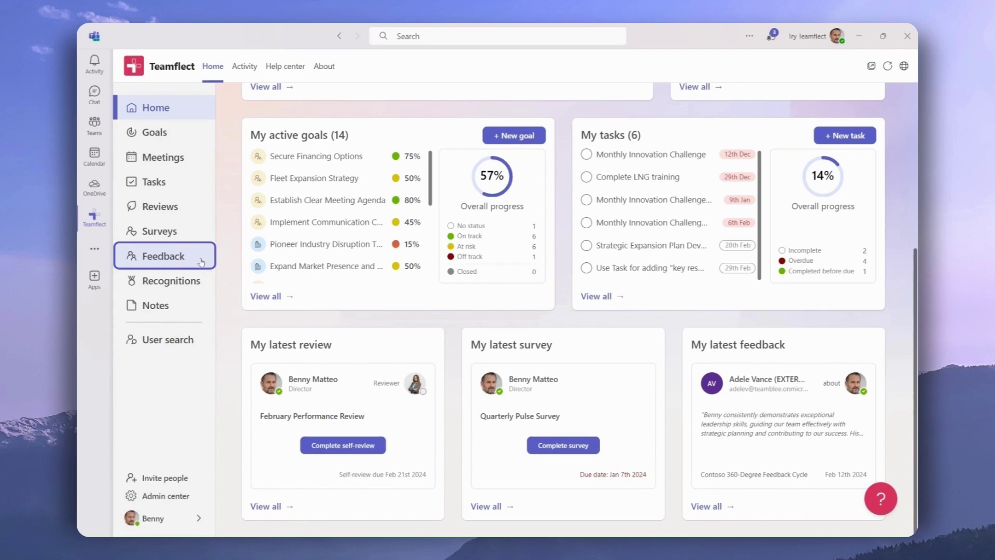
{"action": "left_click", "coordinate": [201, 261]}
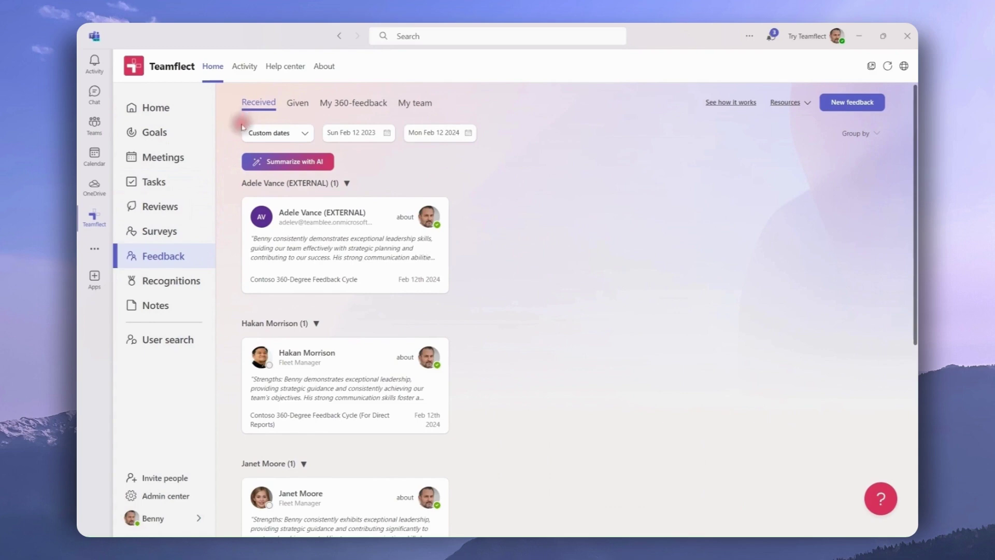
{"action": "scroll", "coordinate": [227, 190], "scroll_direction": "down", "scroll_amount": 5}
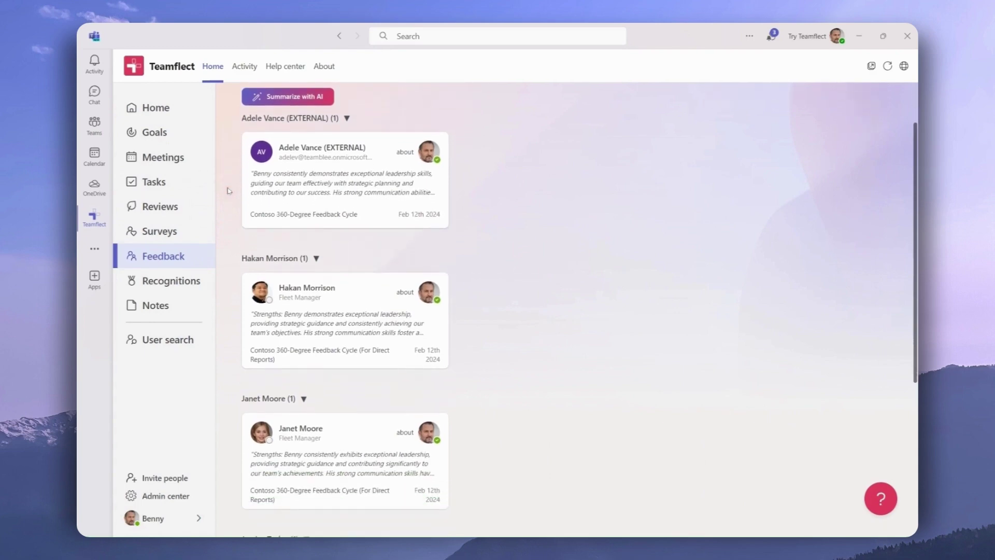
{"action": "scroll", "coordinate": [227, 191], "scroll_direction": "down", "scroll_amount": 3}
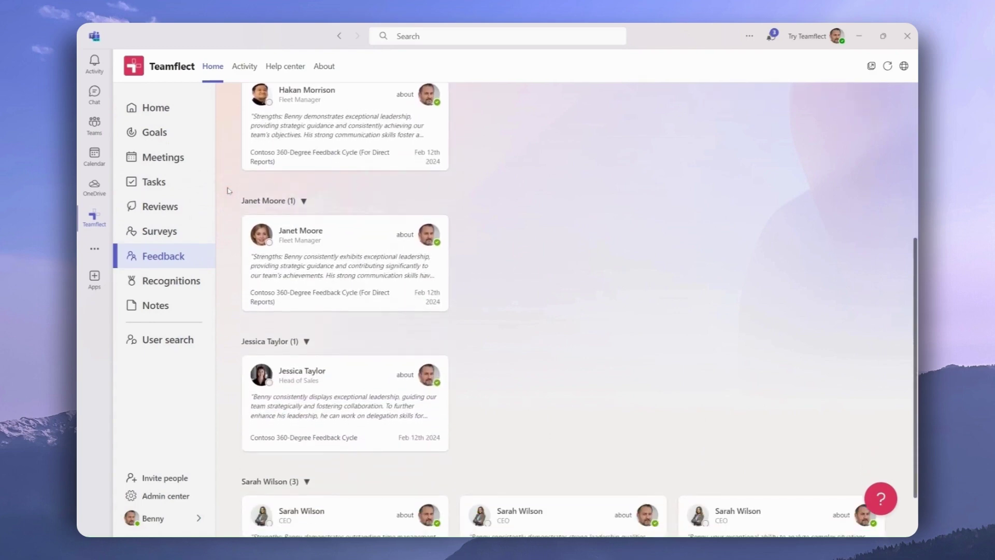
{"action": "scroll", "coordinate": [229, 190], "scroll_direction": "down", "scroll_amount": 2}
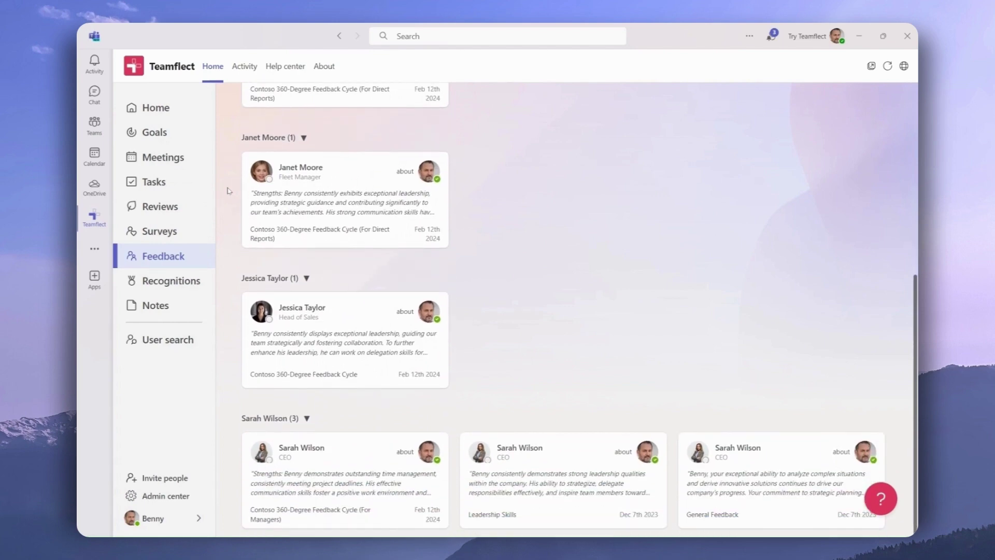
{"action": "left_click", "coordinate": [528, 449]}
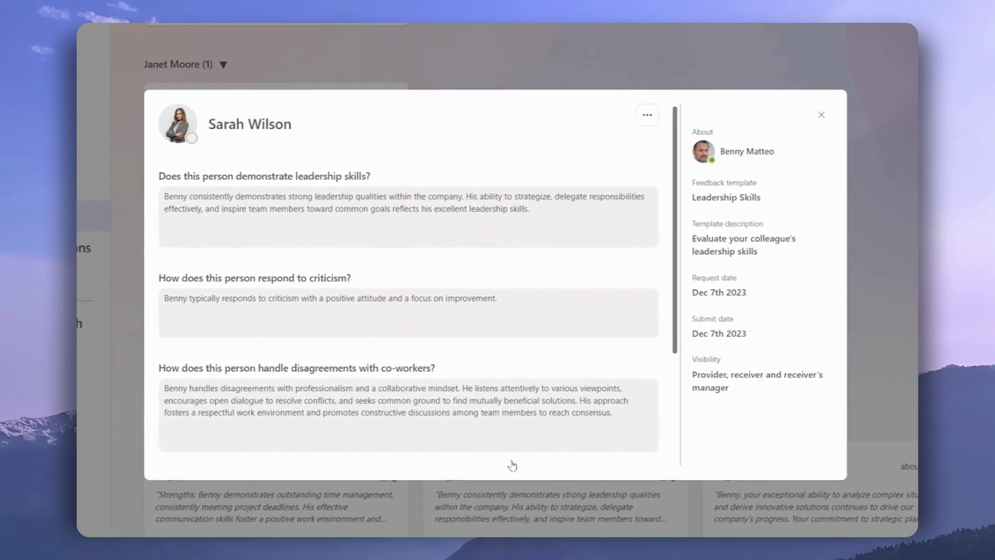
{"action": "left_click_drag", "start_coordinate": [674, 279], "coordinate": [674, 397]}
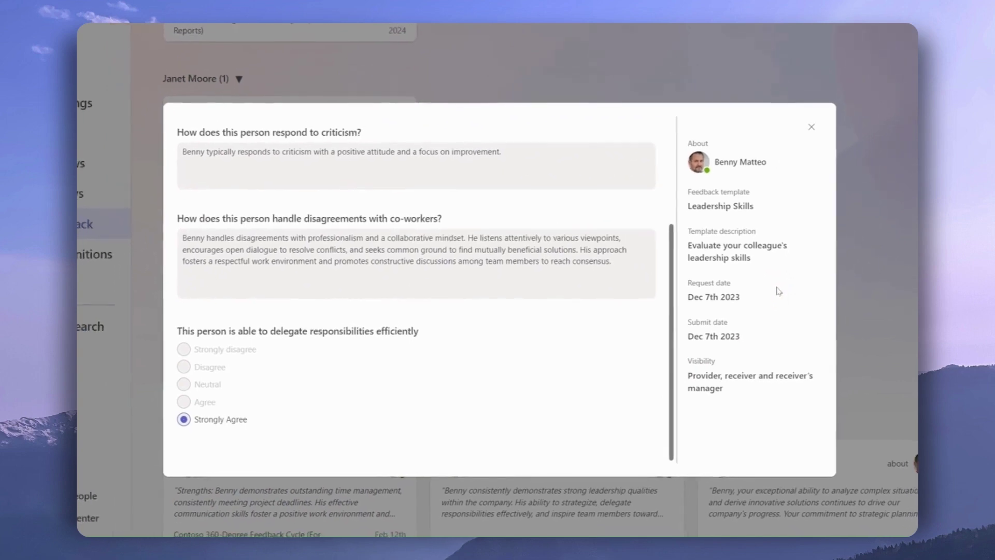
{"action": "left_click", "coordinate": [797, 155]}
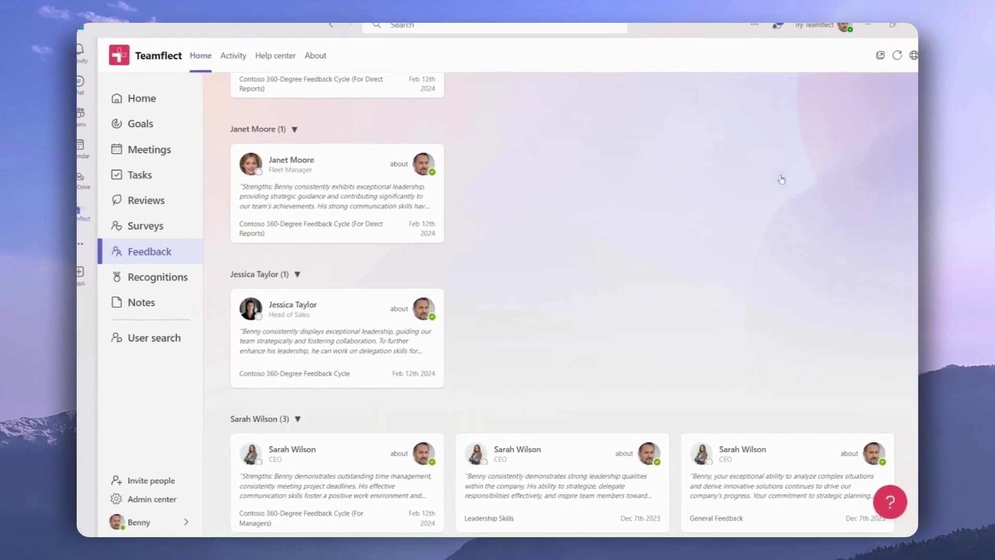
- Switch to the Given feedback, then to the My 360-feedback cycles view
{"action": "scroll", "coordinate": [776, 185], "scroll_direction": "up", "scroll_amount": 2}
{"action": "scroll", "coordinate": [775, 186], "scroll_direction": "up", "scroll_amount": 4}
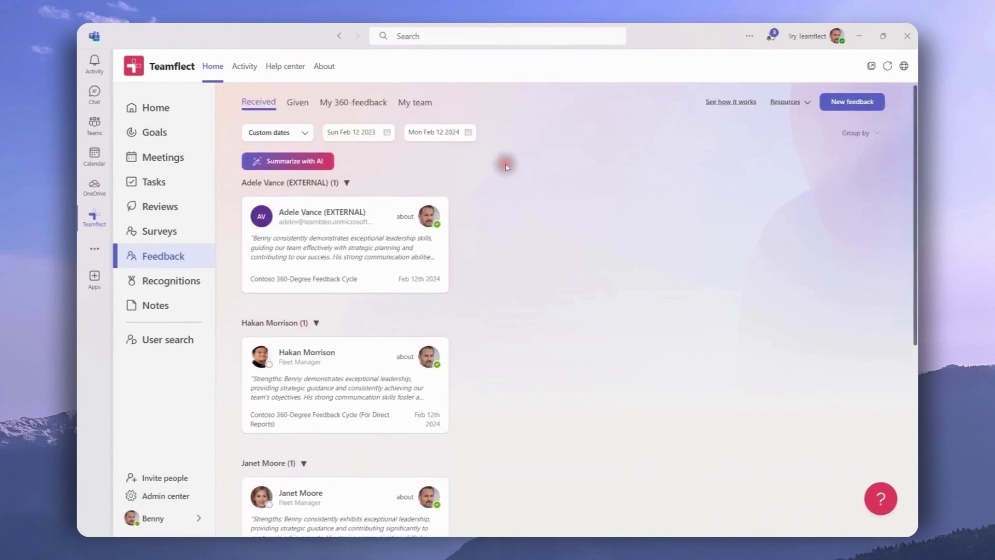
{"action": "left_click", "coordinate": [299, 106]}
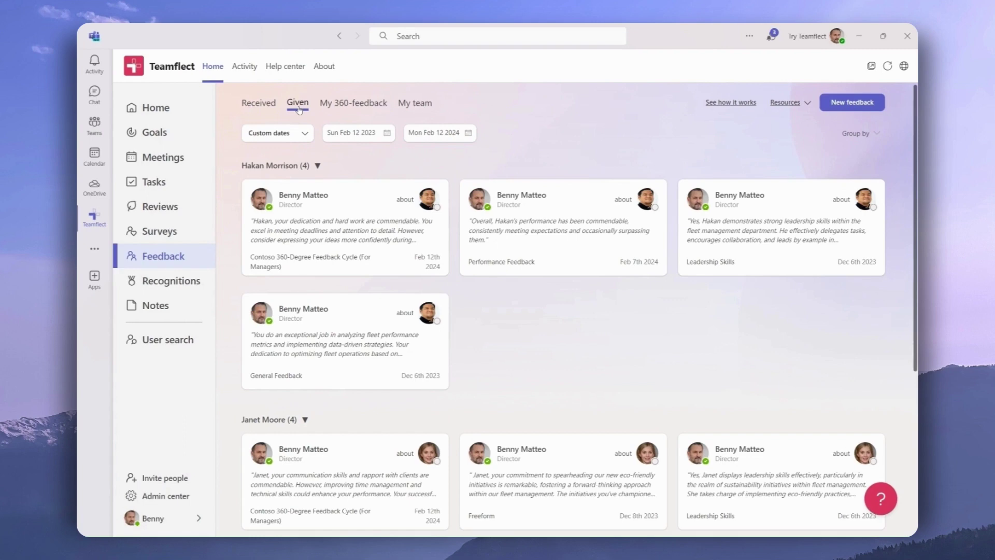
{"action": "left_click", "coordinate": [338, 110]}
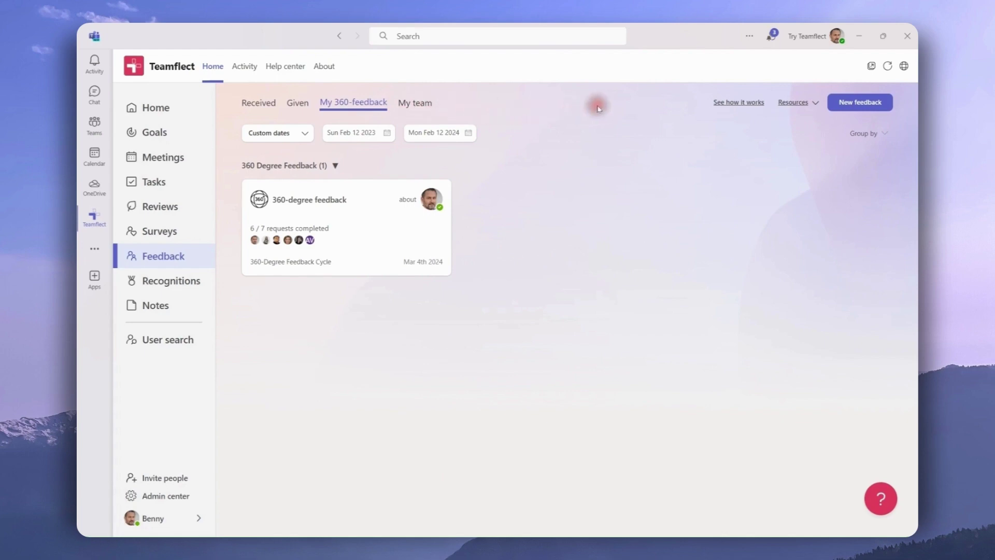
- Start a new Ask for feedback request and browse the templates without choosing one
{"action": "left_click", "coordinate": [835, 107]}
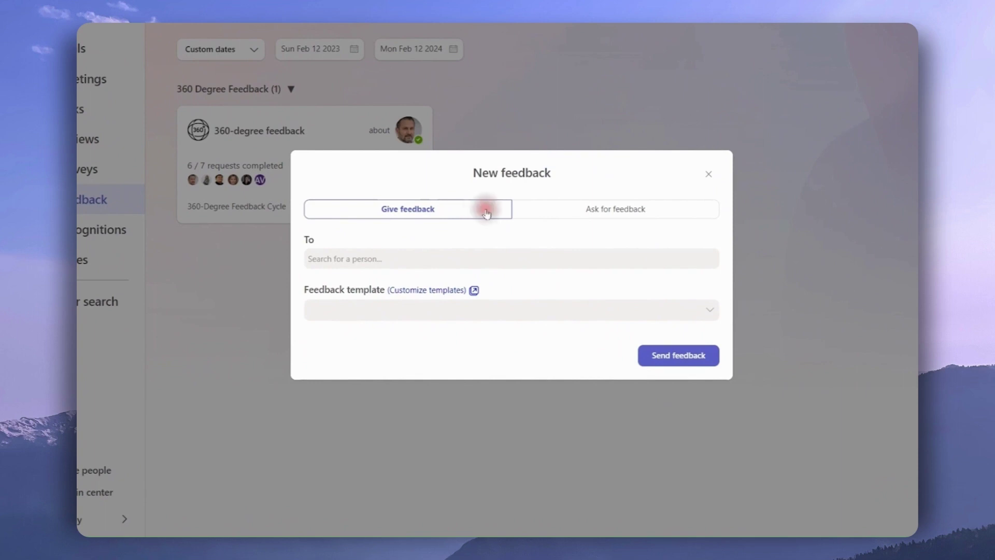
{"action": "left_click", "coordinate": [537, 212]}
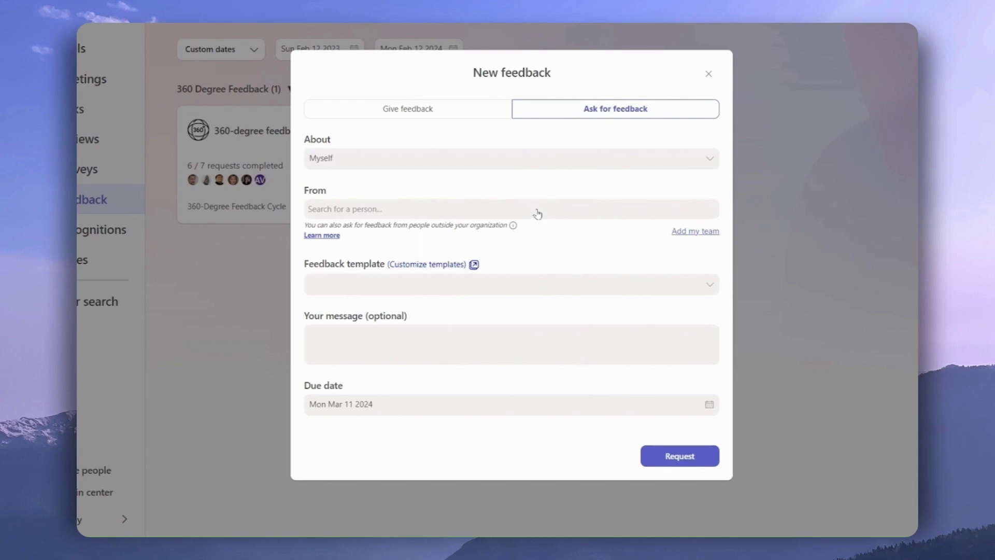
{"action": "left_click", "coordinate": [712, 285]}
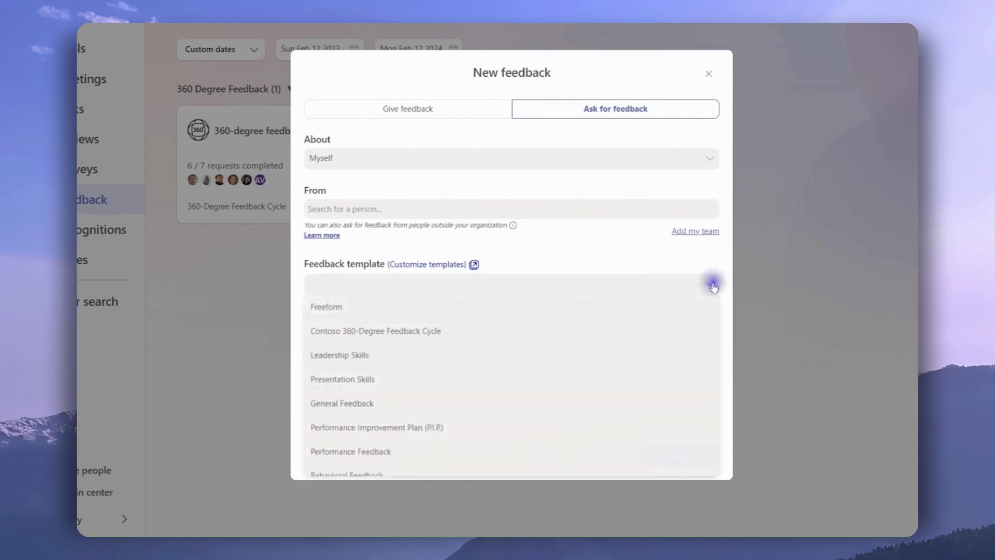
{"action": "left_click", "coordinate": [714, 309]}
{"action": "left_click_drag", "start_coordinate": [714, 308], "coordinate": [711, 295]}
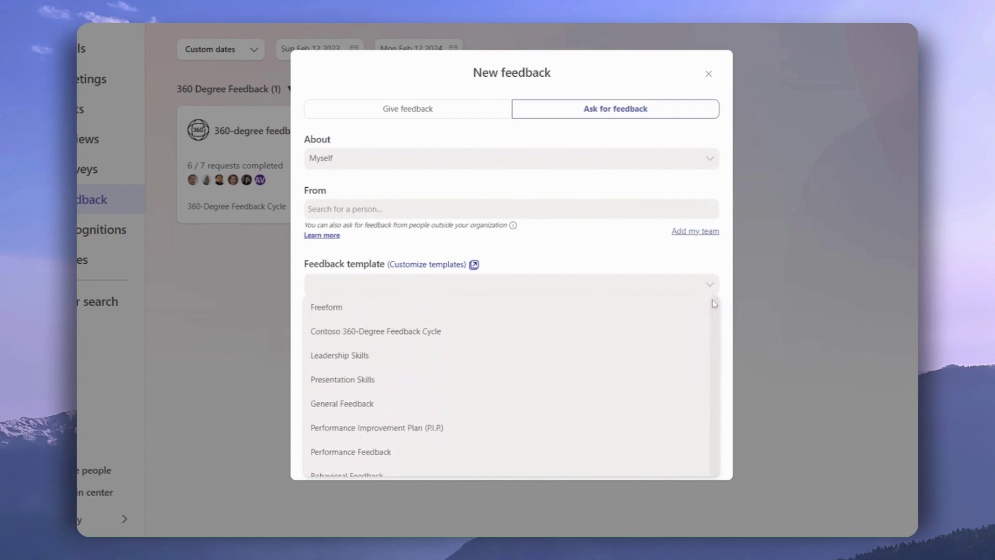
{"action": "left_click", "coordinate": [668, 260]}
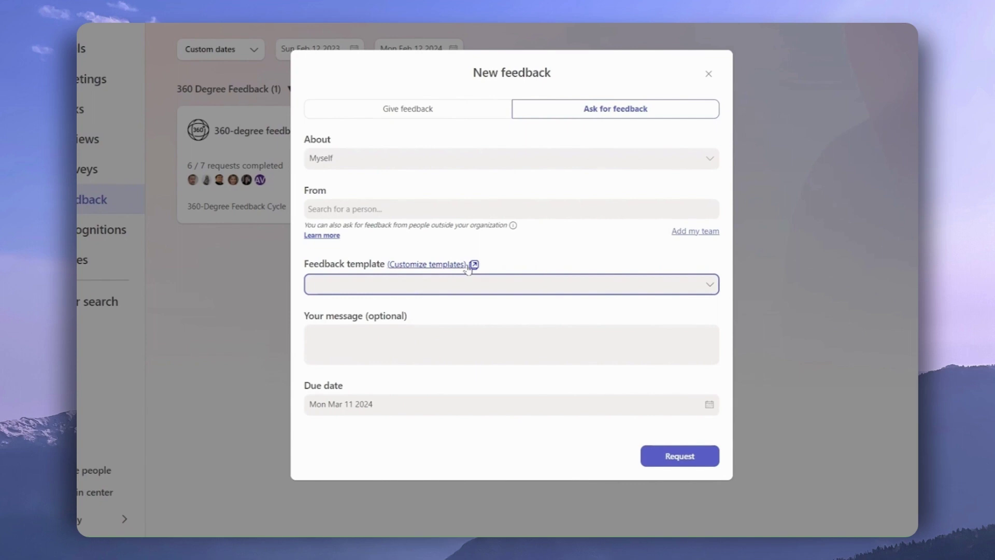
{"action": "left_click", "coordinate": [393, 167]}
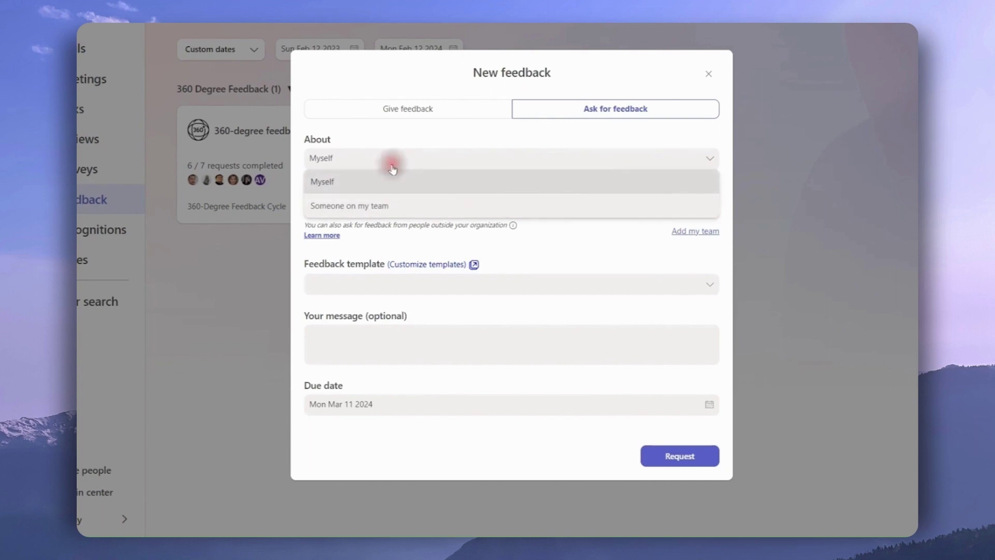
{"action": "left_click", "coordinate": [375, 207]}
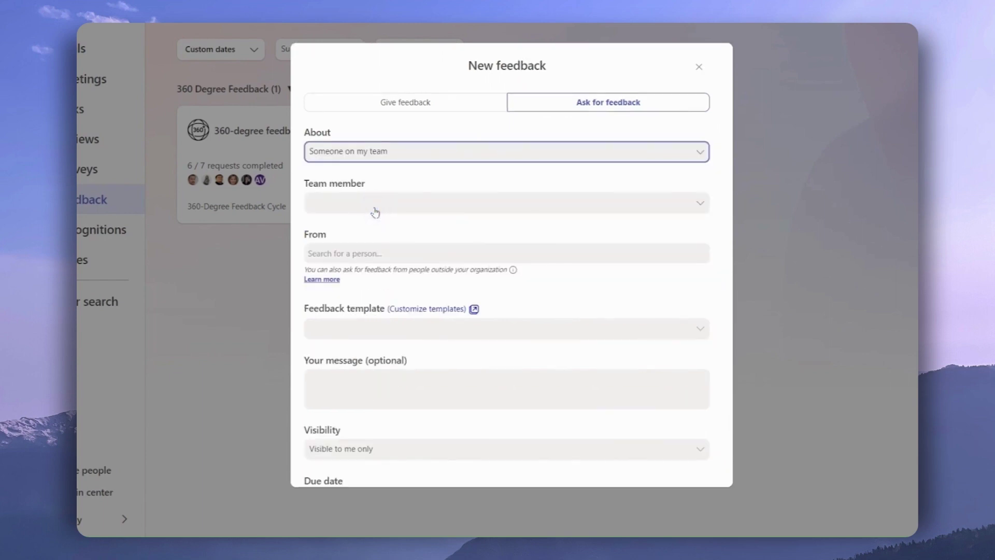
{"action": "left_click", "coordinate": [374, 208]}
{"action": "left_click", "coordinate": [367, 228]}
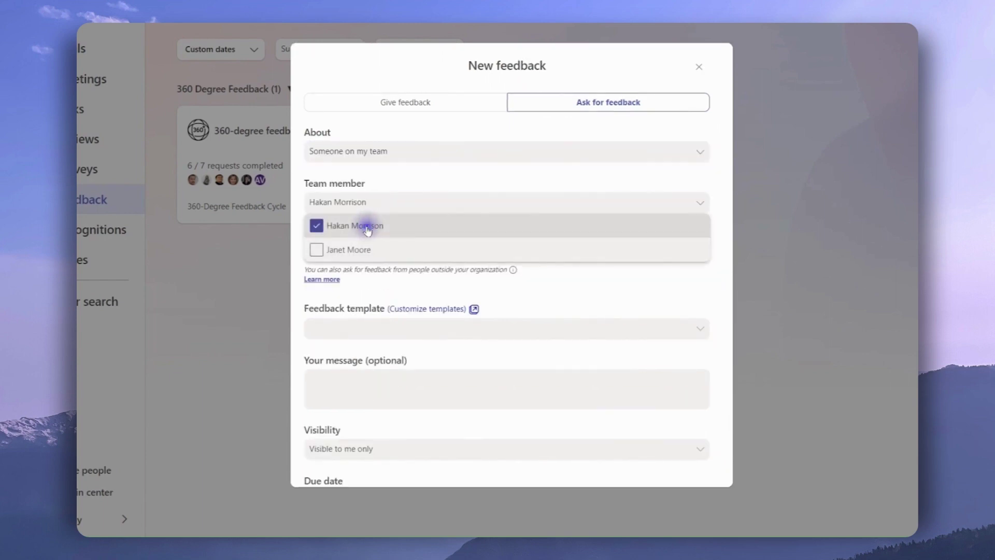
{"action": "left_click", "coordinate": [410, 193]}
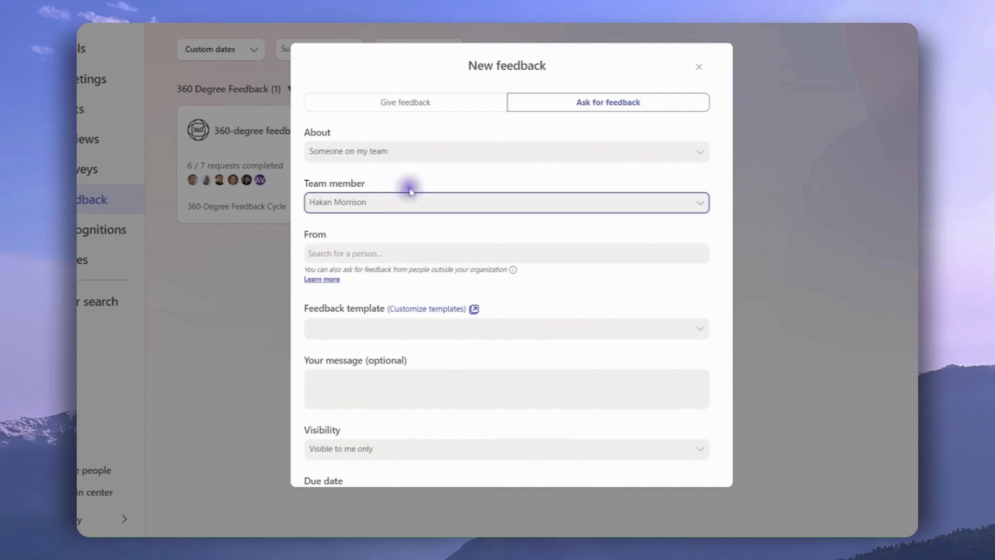
{"action": "left_click", "coordinate": [371, 253]}
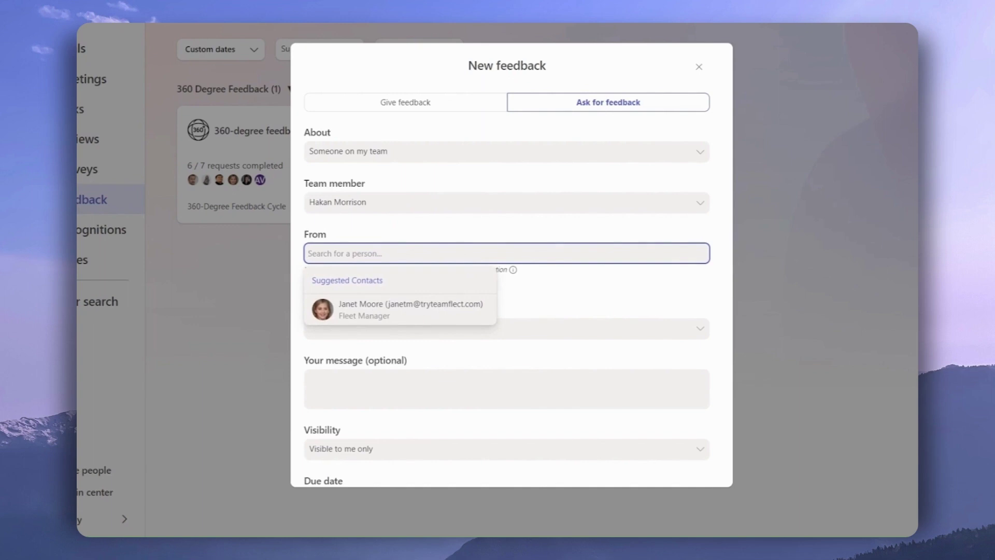
{"action": "key", "text": "ctrl+v"}
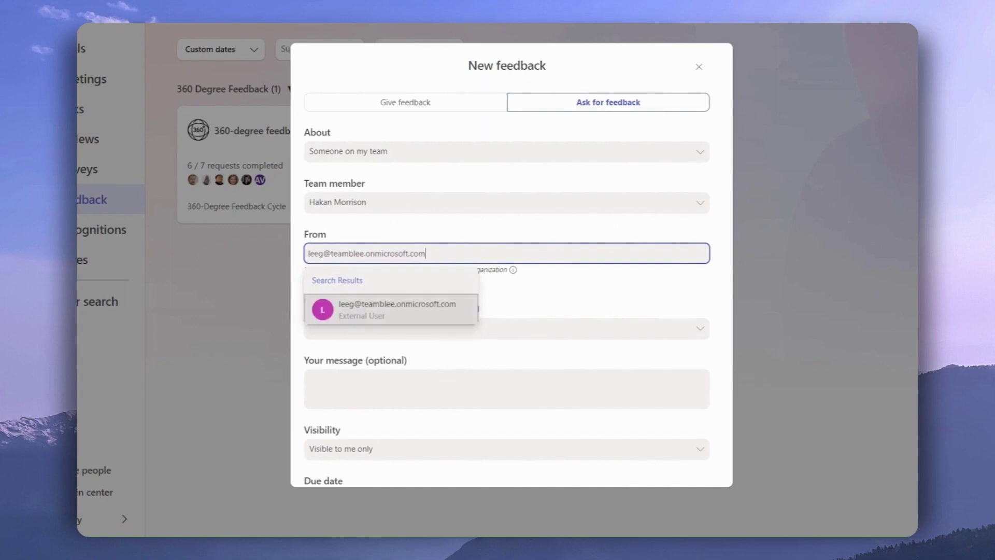
{"action": "left_click", "coordinate": [413, 315]}
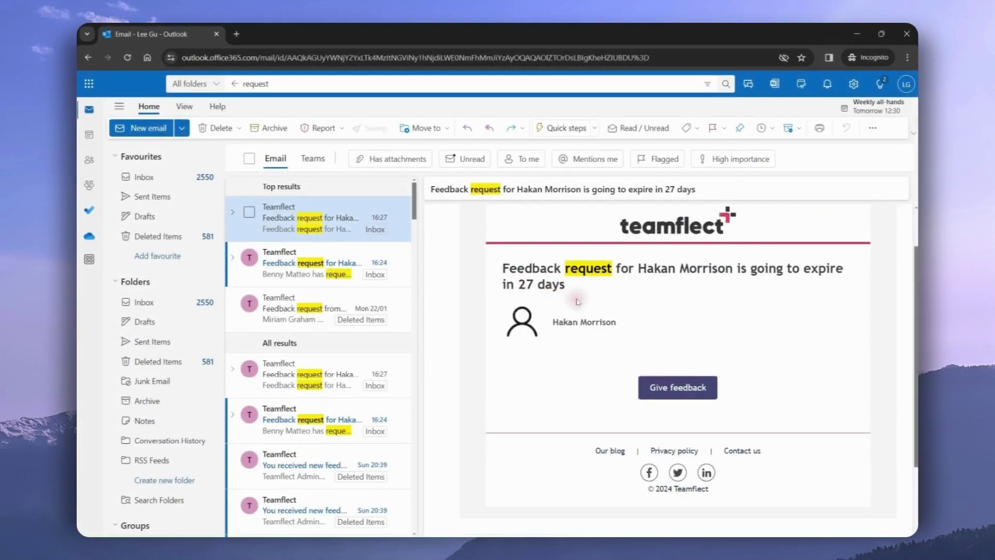
{"action": "scroll", "coordinate": [577, 302], "scroll_direction": "down", "scroll_amount": 1}
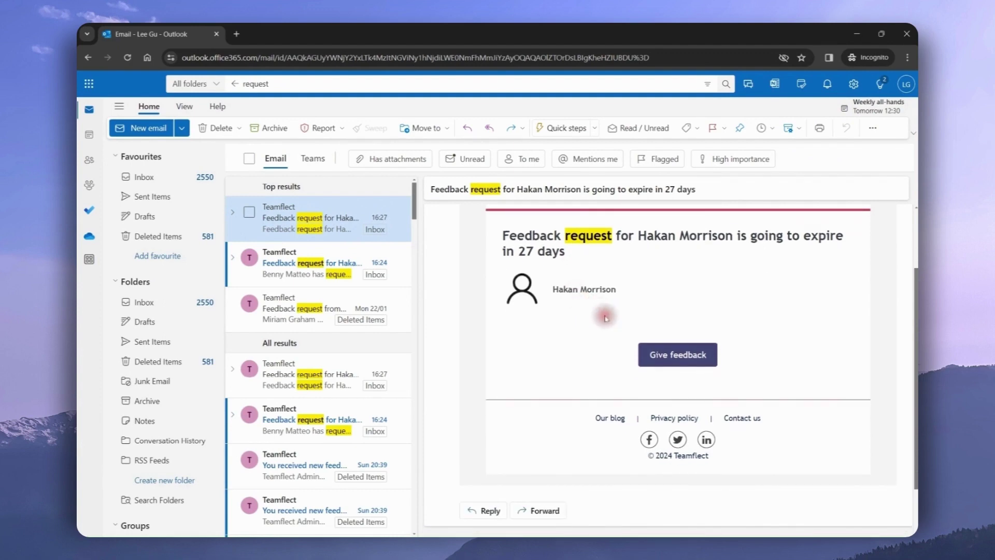
{"action": "left_click", "coordinate": [641, 351]}
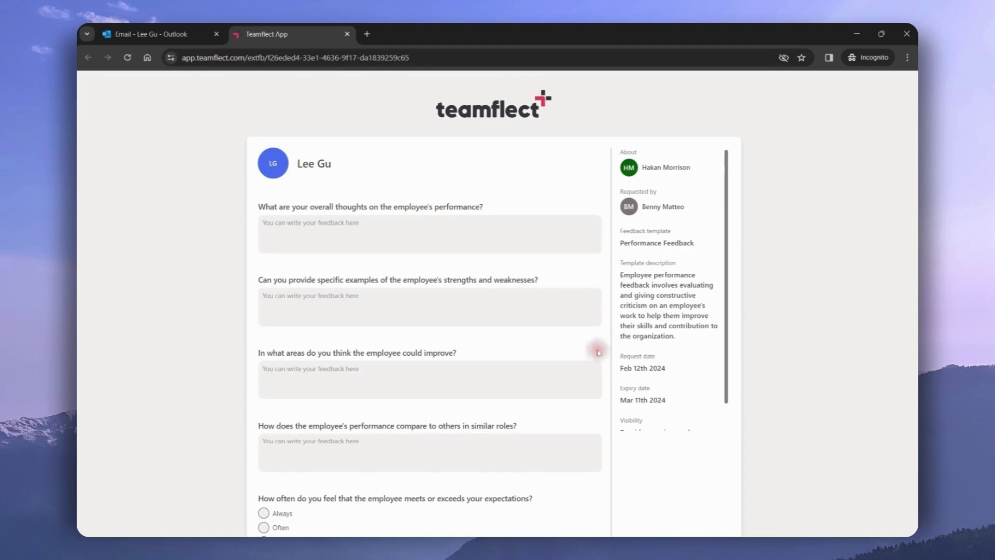
- Scroll to the end of the Performance Feedback form and submit it
{"action": "scroll", "coordinate": [597, 351], "scroll_direction": "down", "scroll_amount": 2}
{"action": "scroll", "coordinate": [599, 353], "scroll_direction": "down", "scroll_amount": 4}
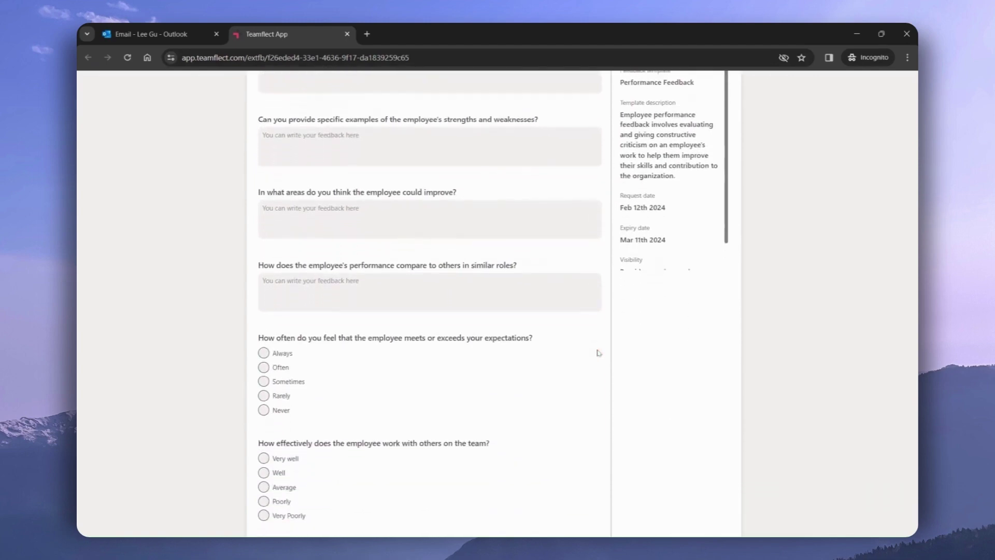
{"action": "scroll", "coordinate": [597, 353], "scroll_direction": "down", "scroll_amount": 2}
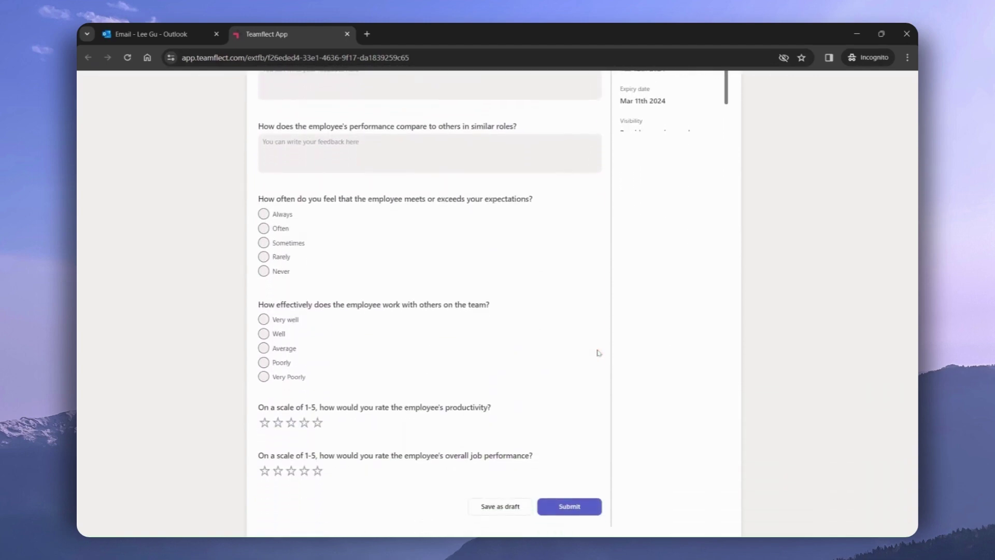
{"action": "left_click", "coordinate": [592, 381]}
{"action": "left_click", "coordinate": [563, 494]}
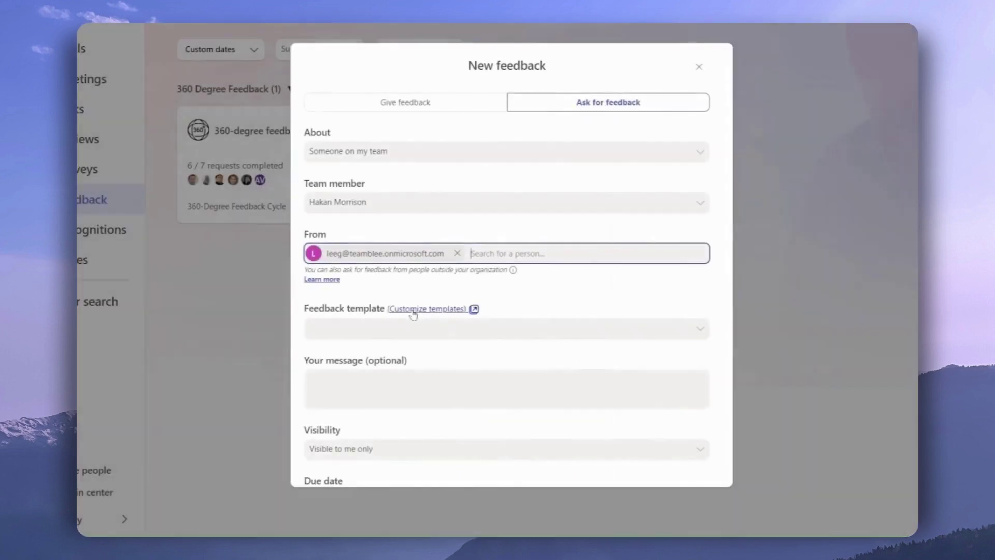
- Keep the feedback request's visibility as 'Visible to me only'
{"action": "scroll", "coordinate": [413, 314], "scroll_direction": "down", "scroll_amount": 1}
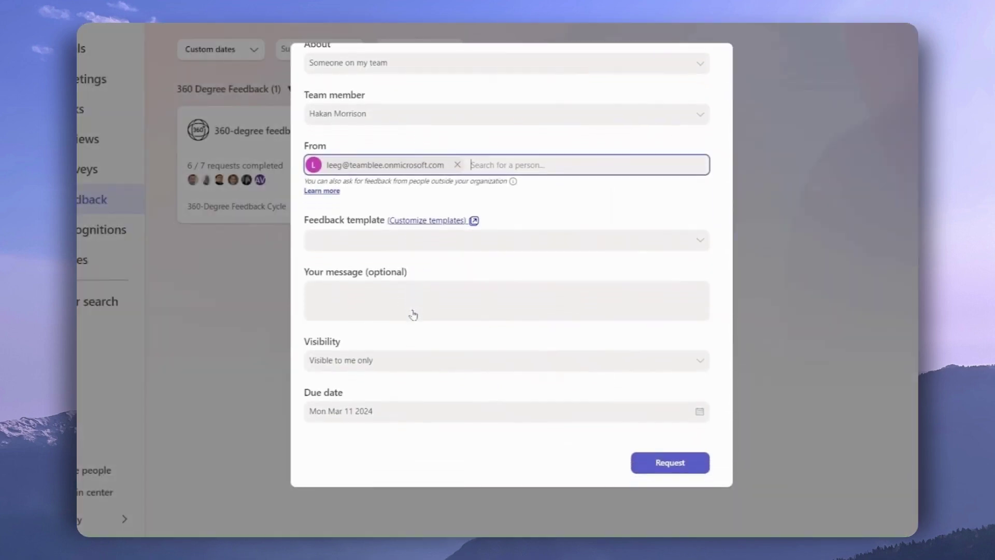
{"action": "left_click", "coordinate": [476, 360]}
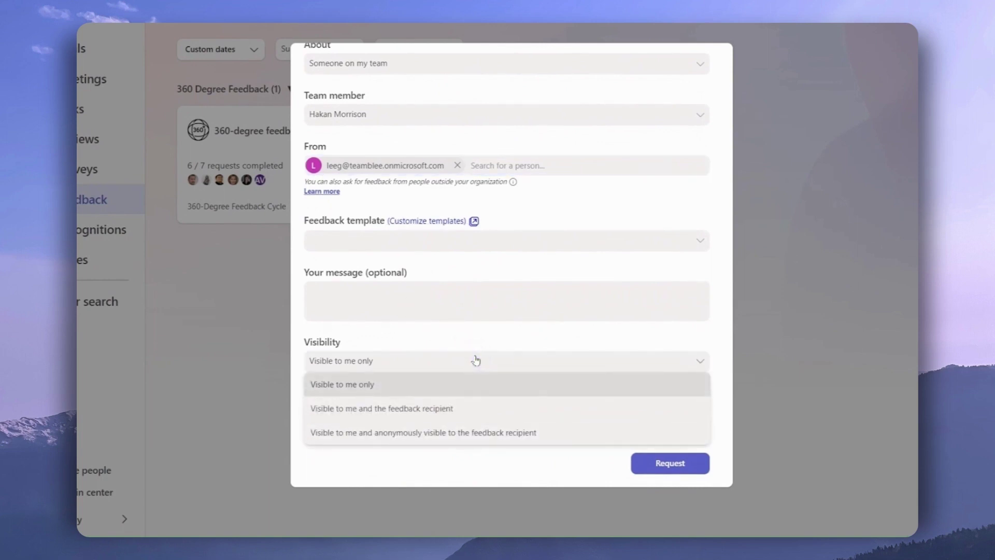
{"action": "left_click", "coordinate": [498, 341]}
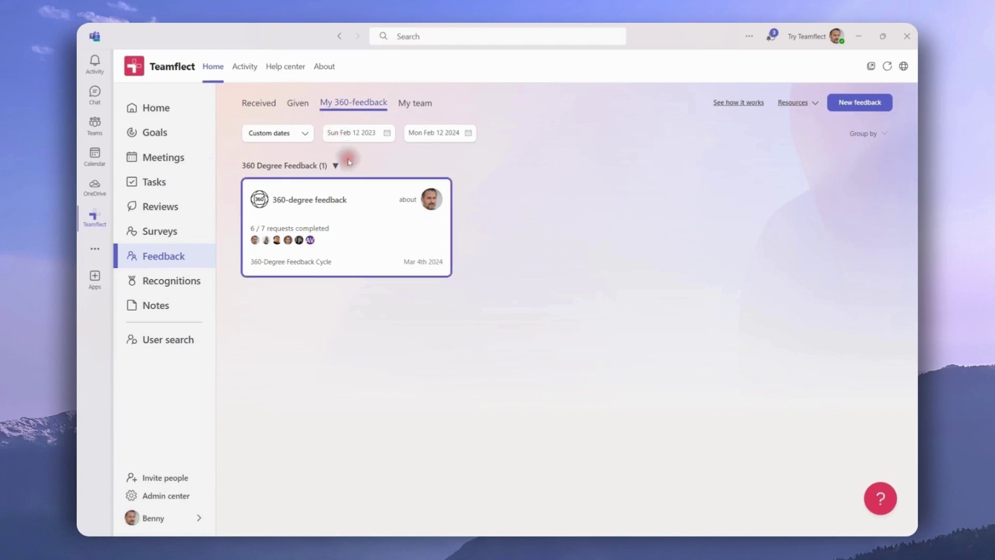
- Open the 360-degree feedback cycle and review the director's Self-assessment answers
{"action": "left_click", "coordinate": [371, 223]}
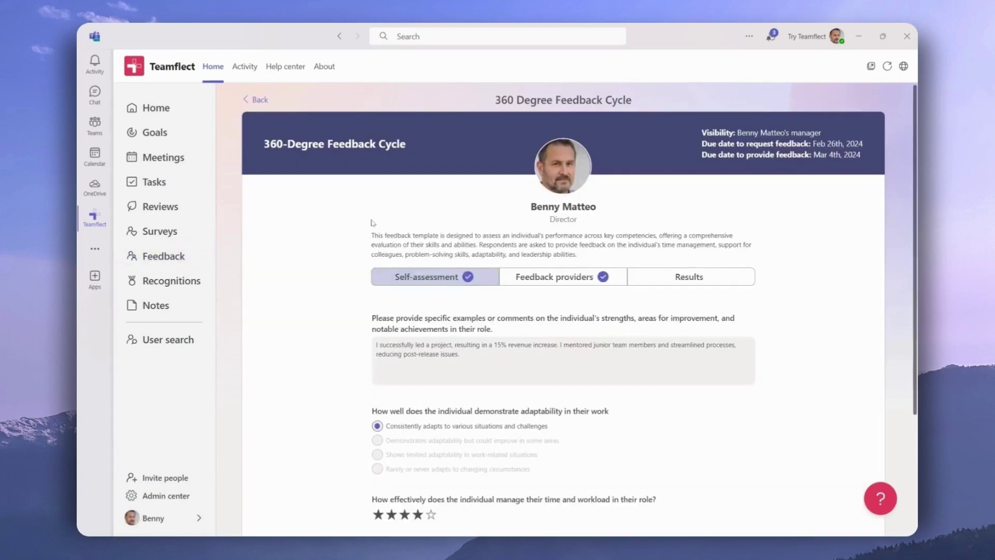
{"action": "scroll", "coordinate": [371, 223], "scroll_direction": "down", "scroll_amount": 1}
{"action": "left_click", "coordinate": [384, 228]}
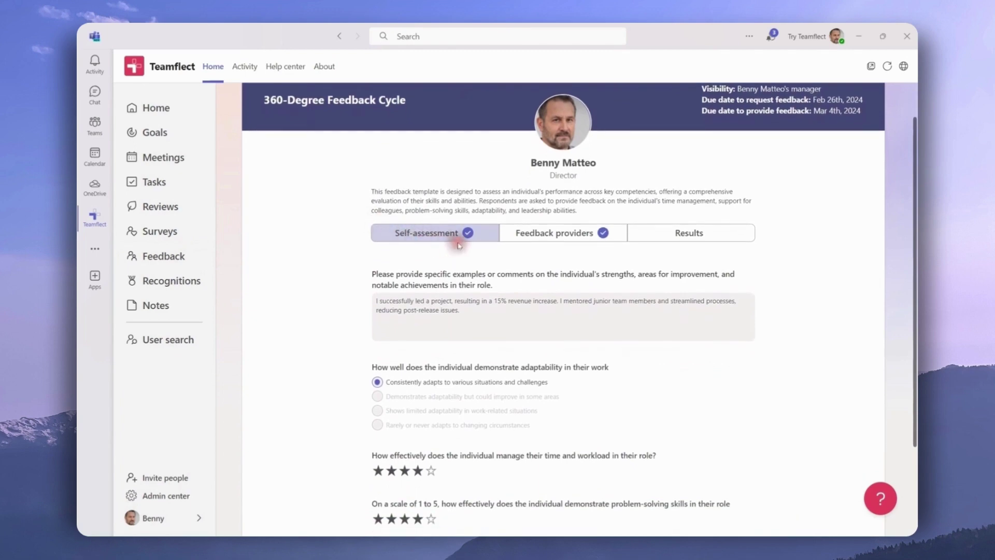
{"action": "left_click", "coordinate": [552, 244]}
{"action": "scroll", "coordinate": [457, 254], "scroll_direction": "down", "scroll_amount": 2}
{"action": "scroll", "coordinate": [456, 254], "scroll_direction": "down", "scroll_amount": 1}
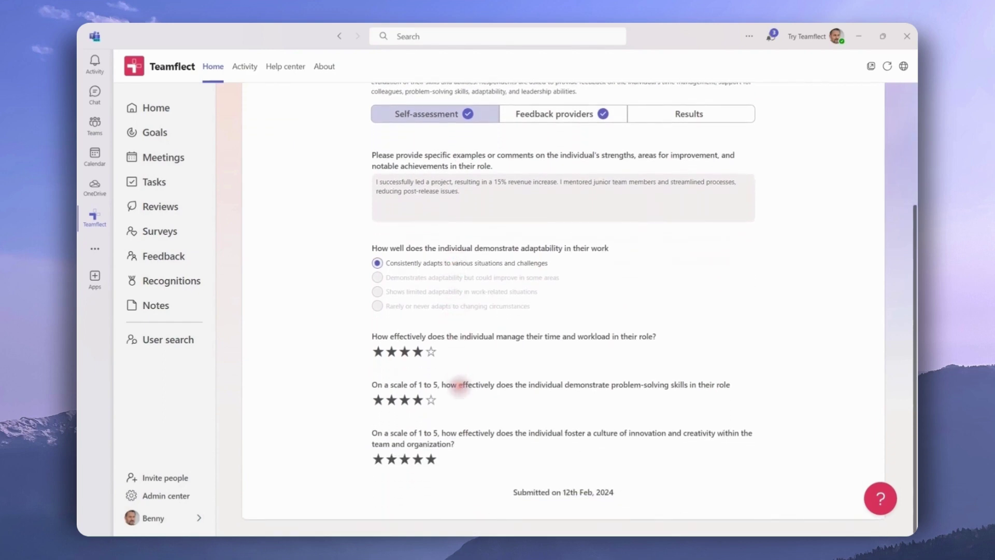
{"action": "scroll", "coordinate": [563, 308], "scroll_direction": "up", "scroll_amount": 3}
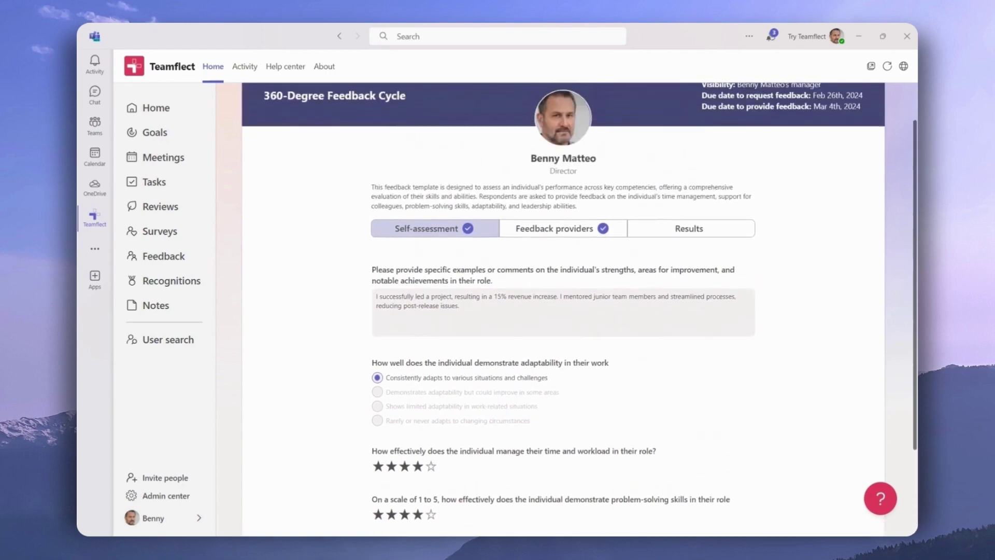
{"action": "scroll", "coordinate": [564, 308], "scroll_direction": "up", "scroll_amount": 1}
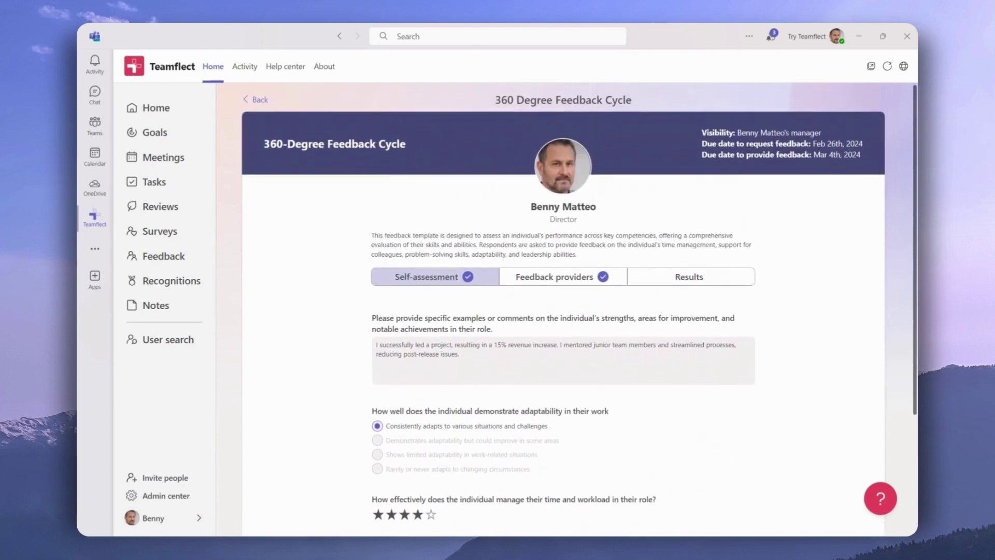
- Show the Feedback providers and read the manager's submitted answers
{"action": "left_click", "coordinate": [564, 283]}
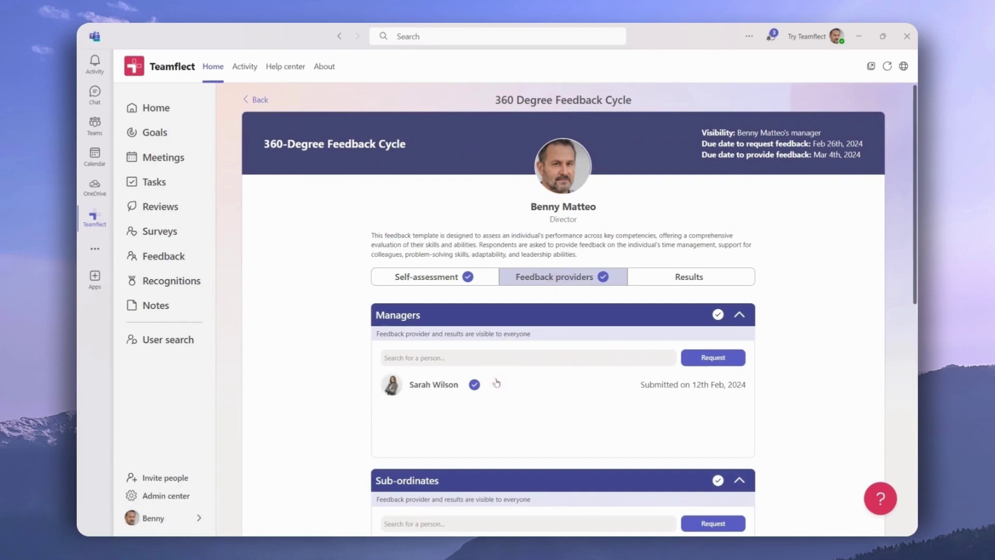
{"action": "left_click", "coordinate": [646, 384]}
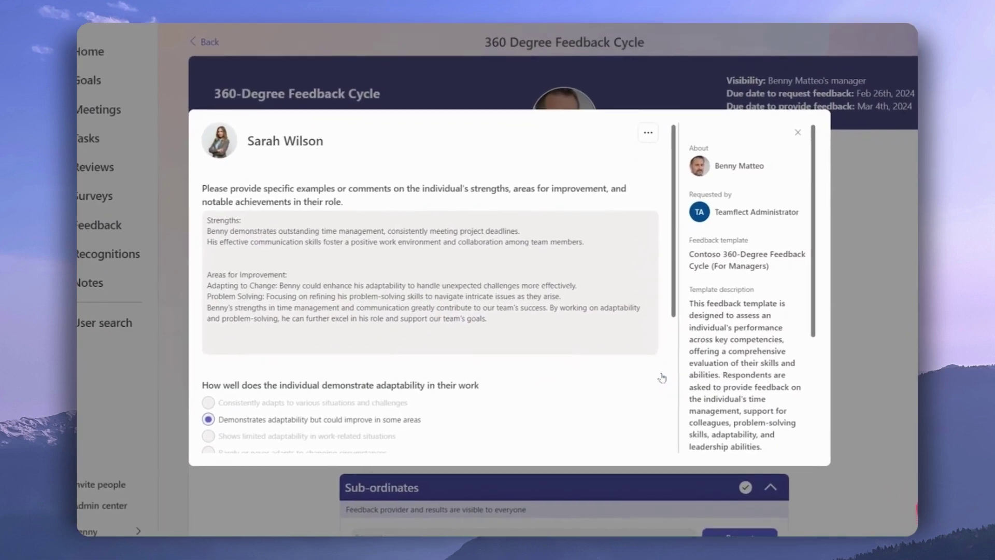
{"action": "left_click_drag", "start_coordinate": [815, 192], "coordinate": [811, 311]}
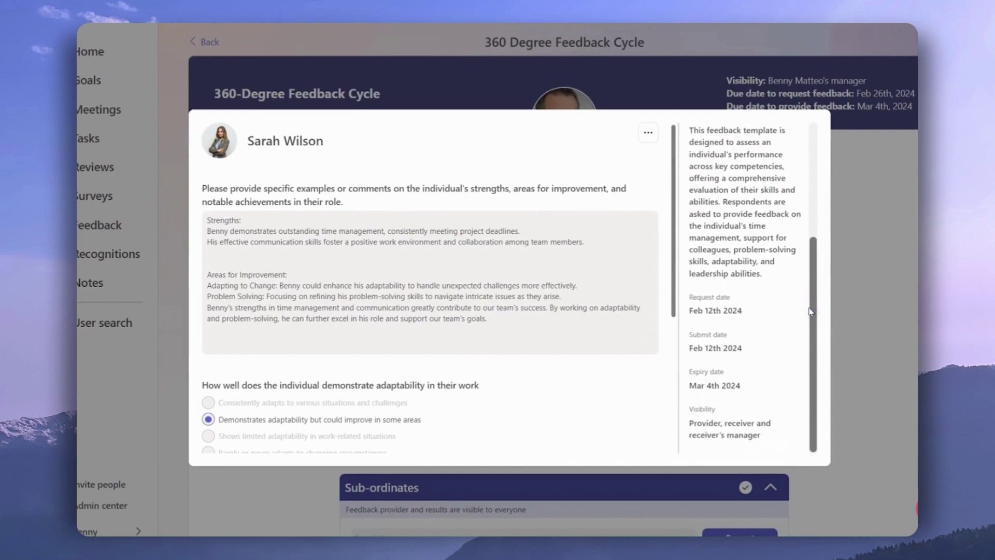
{"action": "left_click_drag", "start_coordinate": [676, 230], "coordinate": [669, 384]}
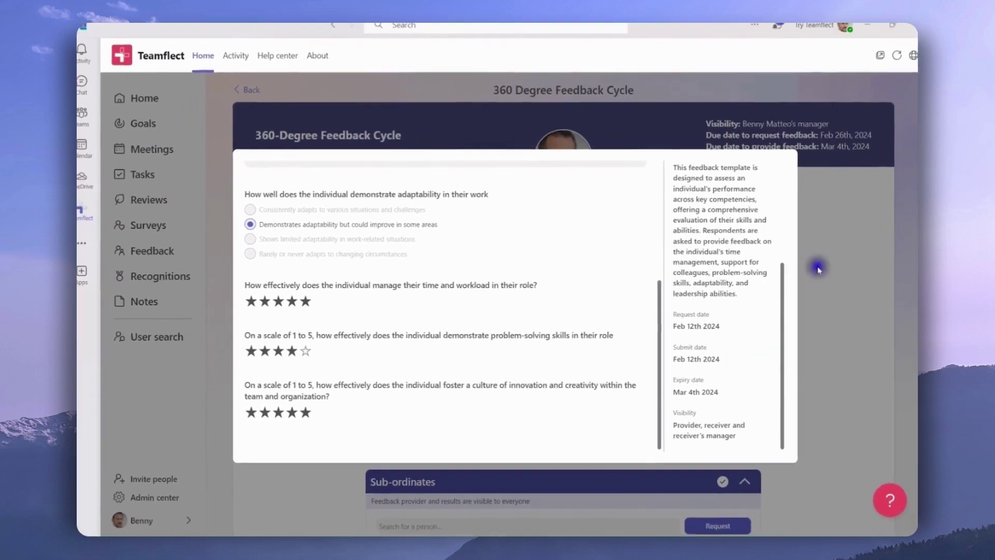
{"action": "left_click", "coordinate": [818, 269]}
- Scroll through the sub-ordinate, peer and external provider groups and back up
{"action": "scroll", "coordinate": [811, 276], "scroll_direction": "down", "scroll_amount": 4}
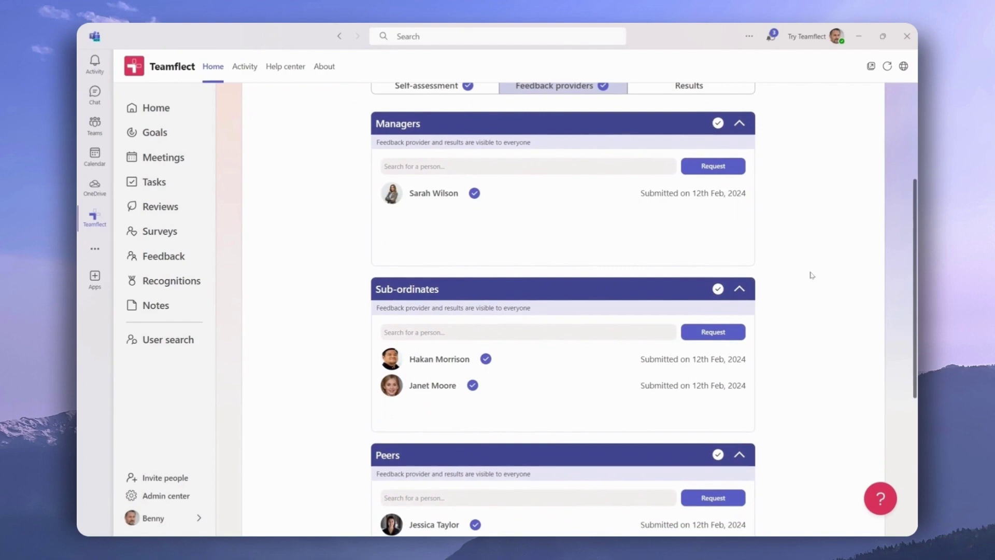
{"action": "scroll", "coordinate": [812, 275], "scroll_direction": "down", "scroll_amount": 2}
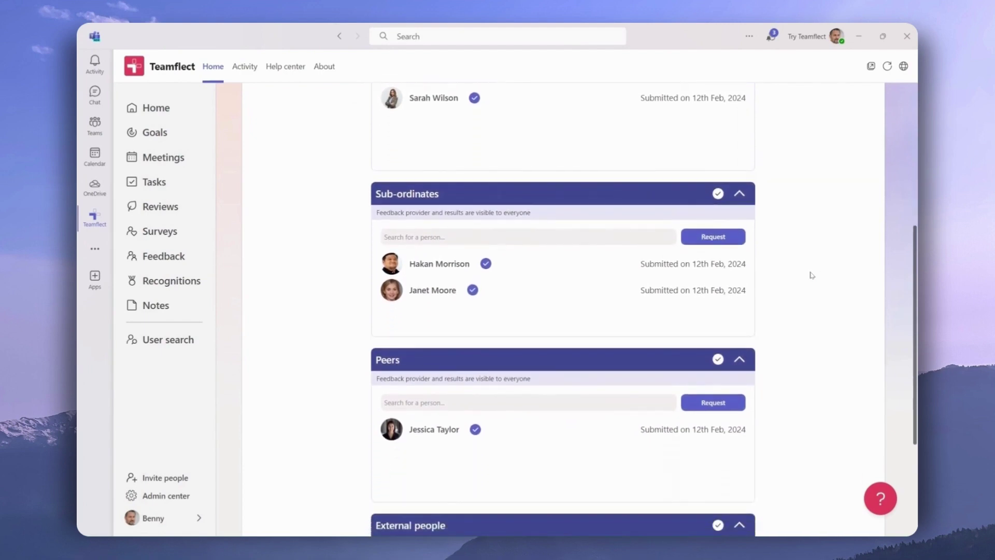
{"action": "scroll", "coordinate": [812, 275], "scroll_direction": "down", "scroll_amount": 3}
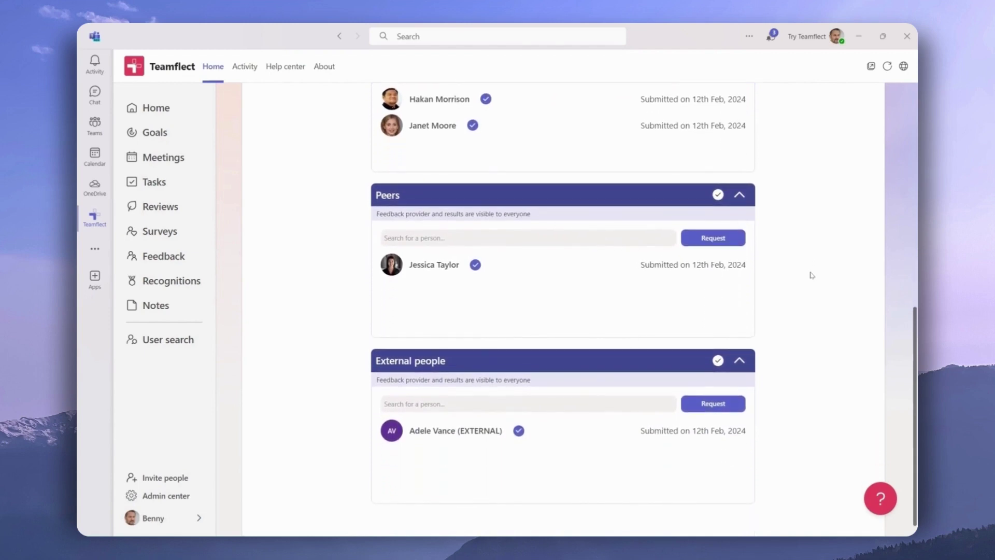
{"action": "scroll", "coordinate": [811, 275], "scroll_direction": "up", "scroll_amount": 7}
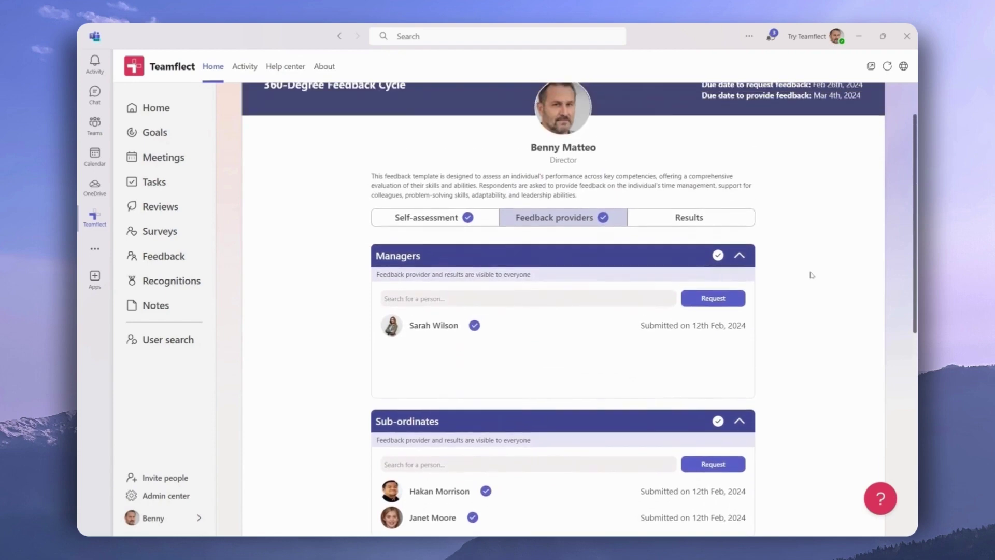
- Open the combined 360 results and scroll to the Analysis table, radar chart and AI summary
{"action": "left_click", "coordinate": [728, 221]}
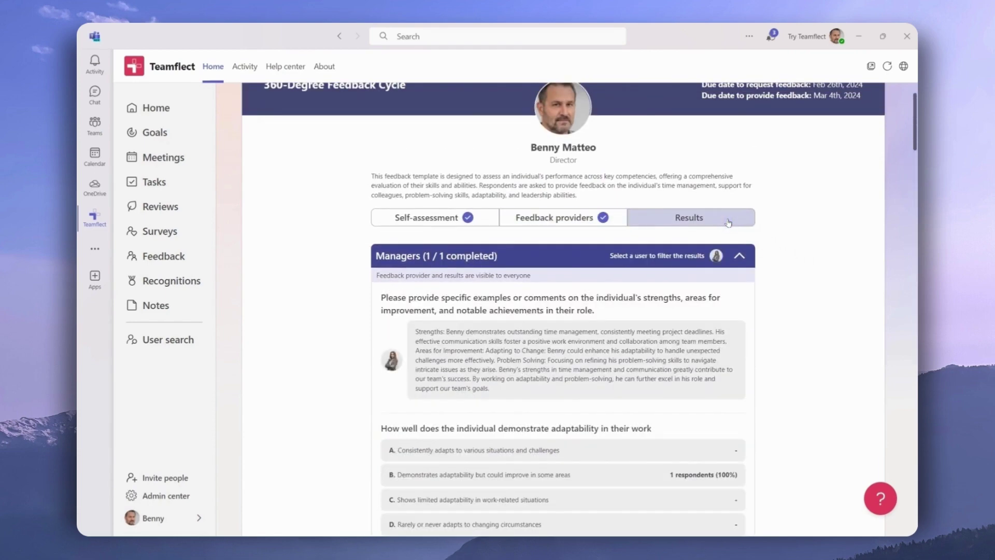
{"action": "scroll", "coordinate": [776, 274], "scroll_direction": "down", "scroll_amount": 2}
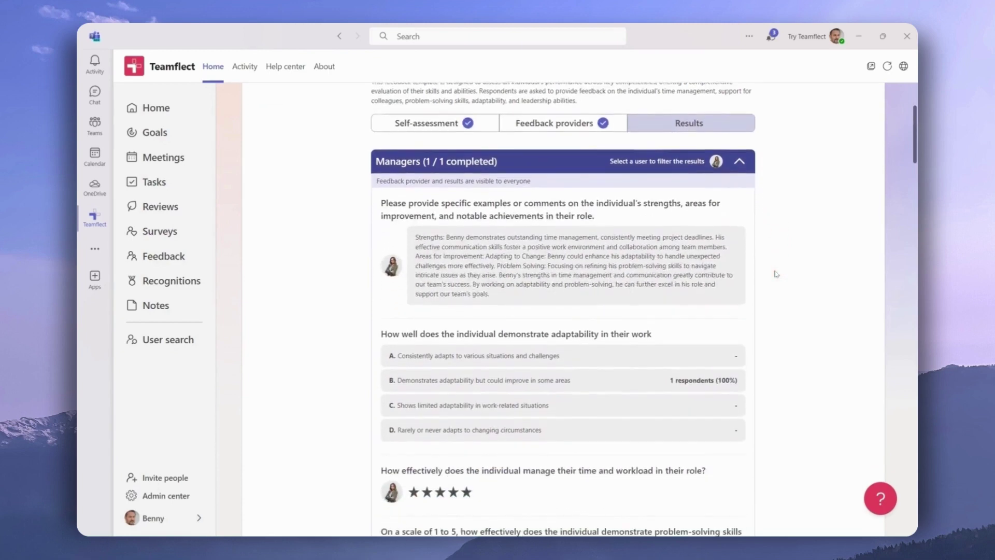
{"action": "scroll", "coordinate": [776, 273], "scroll_direction": "down", "scroll_amount": 2}
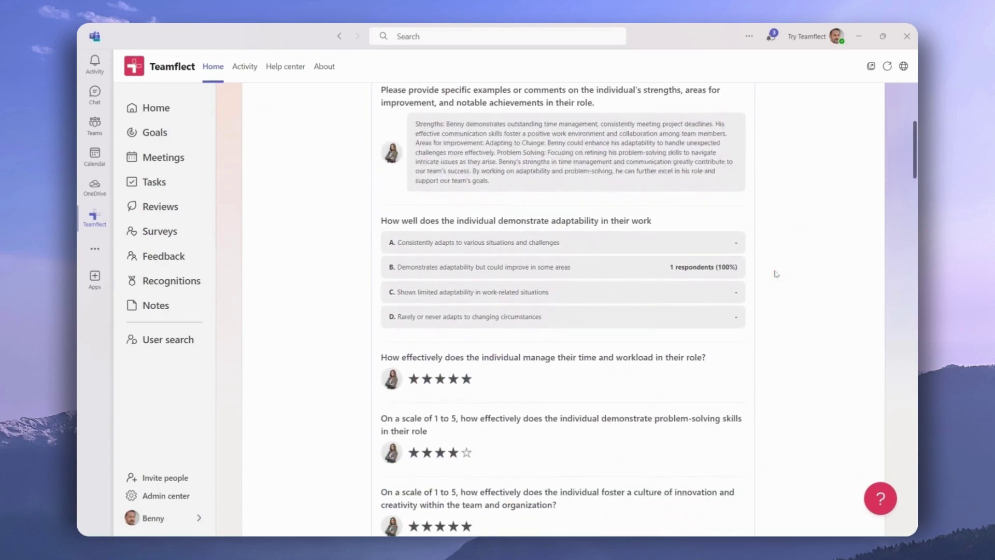
{"action": "scroll", "coordinate": [776, 273], "scroll_direction": "down", "scroll_amount": 3}
{"action": "scroll", "coordinate": [776, 274], "scroll_direction": "down", "scroll_amount": 5}
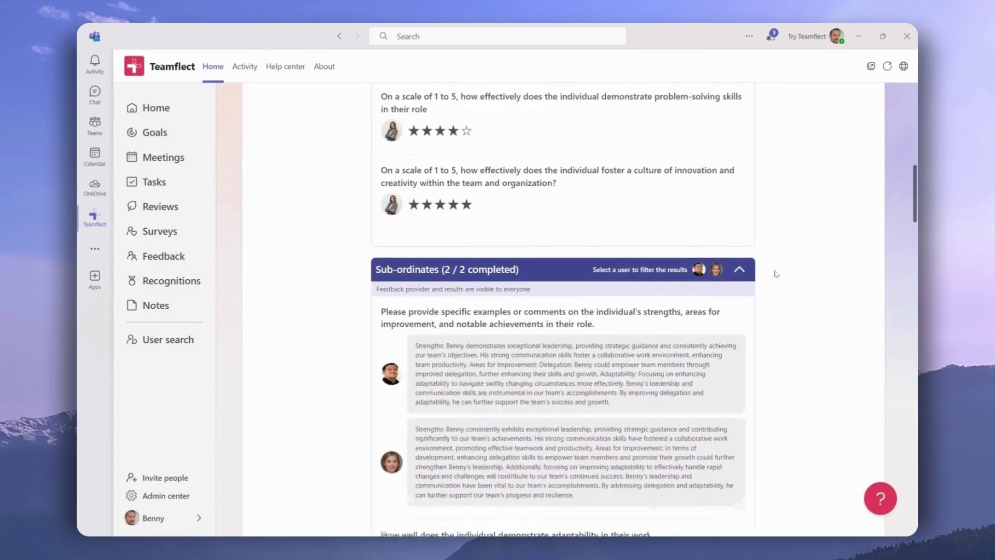
{"action": "scroll", "coordinate": [776, 274], "scroll_direction": "down", "scroll_amount": 5}
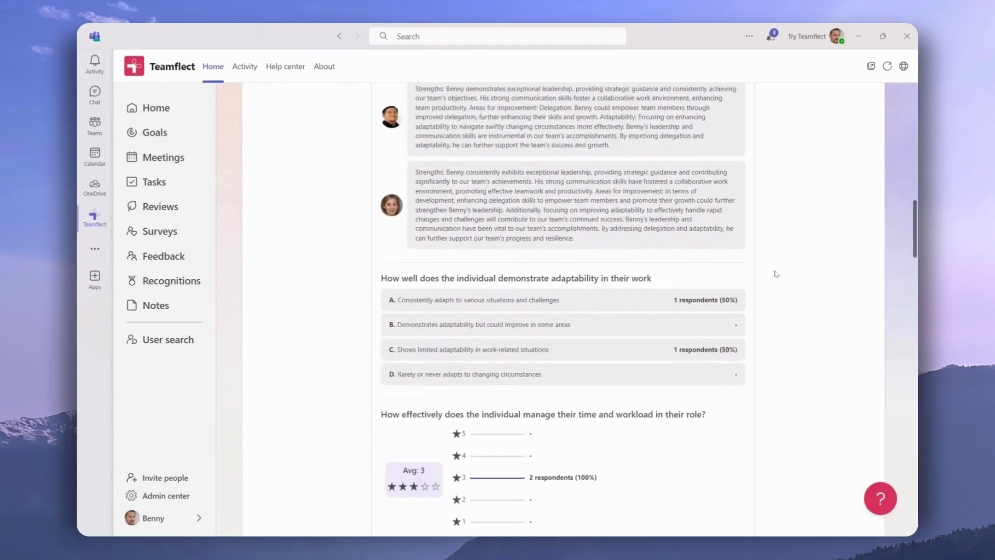
{"action": "scroll", "coordinate": [776, 273], "scroll_direction": "down", "scroll_amount": 8}
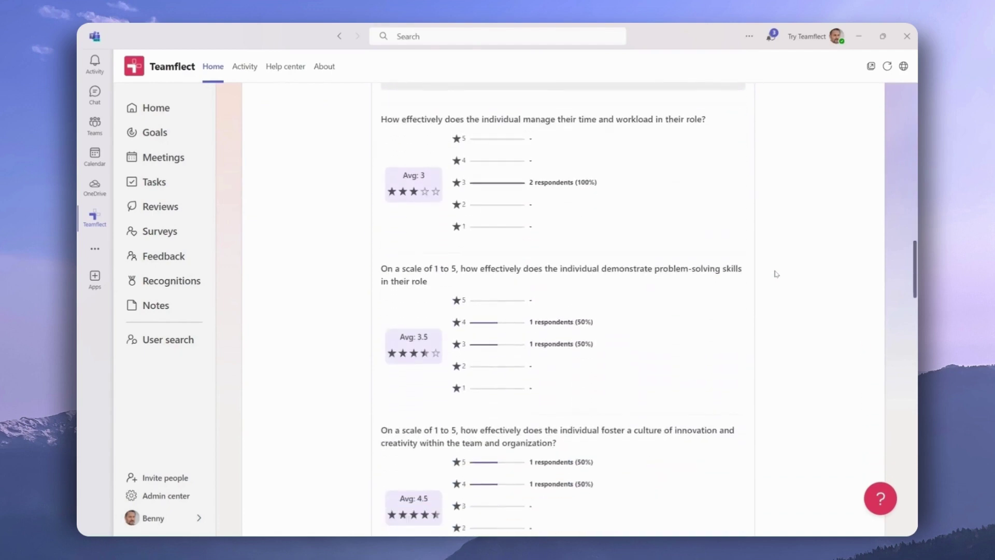
{"action": "scroll", "coordinate": [776, 274], "scroll_direction": "down", "scroll_amount": 6}
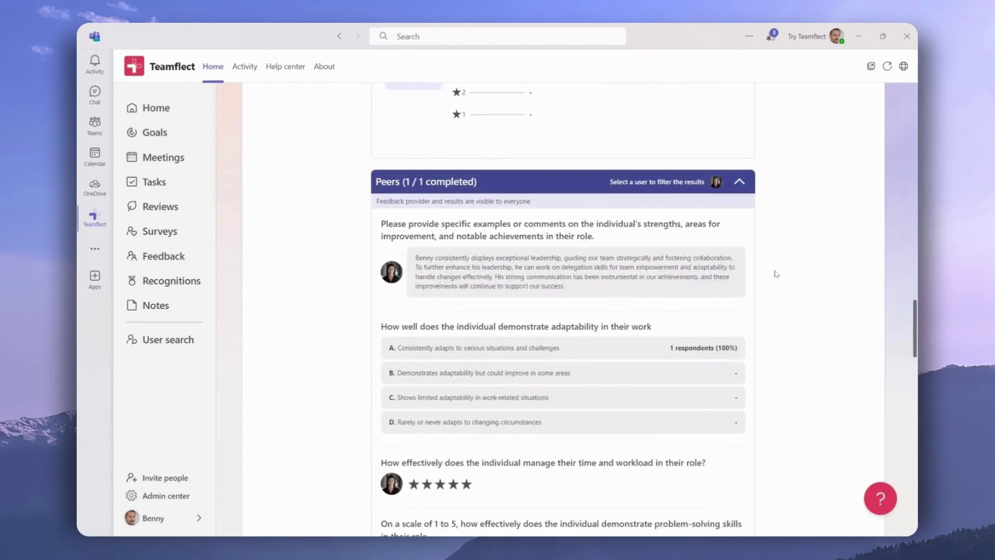
{"action": "scroll", "coordinate": [776, 274], "scroll_direction": "down", "scroll_amount": 6}
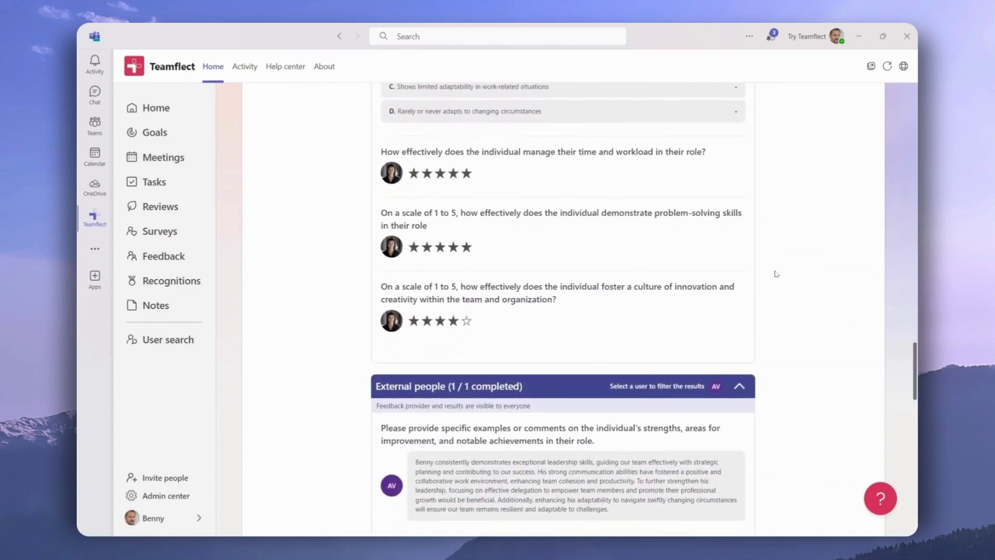
{"action": "scroll", "coordinate": [776, 273], "scroll_direction": "down", "scroll_amount": 4}
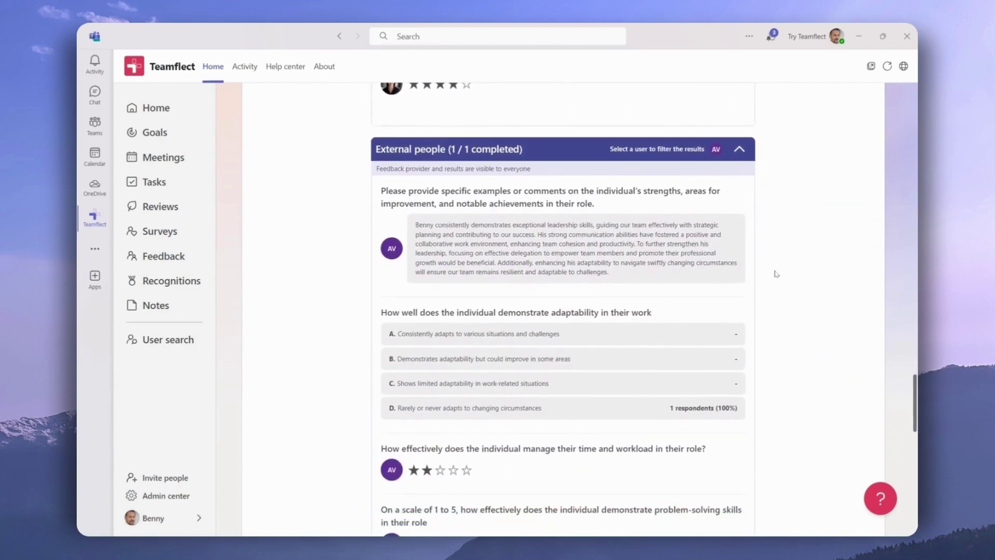
{"action": "scroll", "coordinate": [776, 274], "scroll_direction": "down", "scroll_amount": 4}
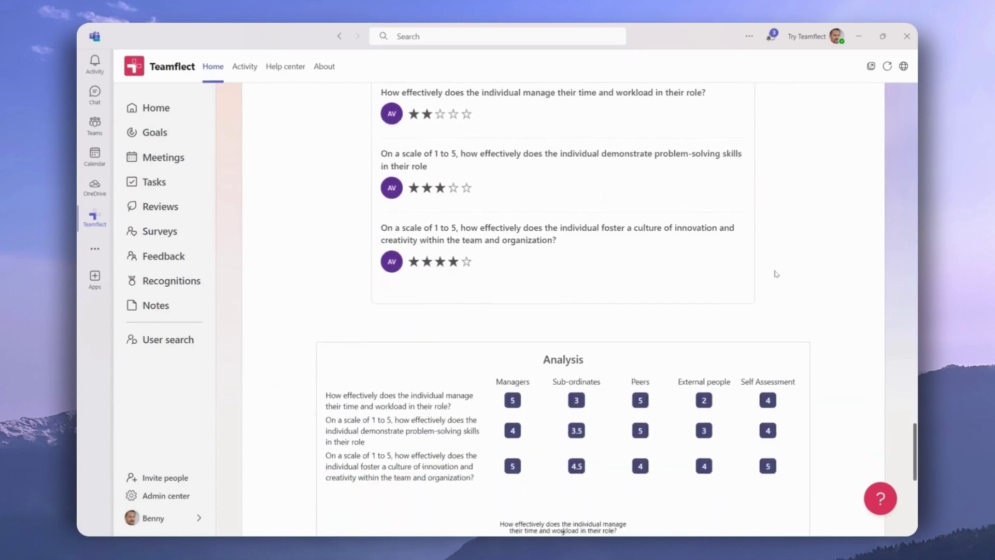
{"action": "scroll", "coordinate": [776, 273], "scroll_direction": "down", "scroll_amount": 1}
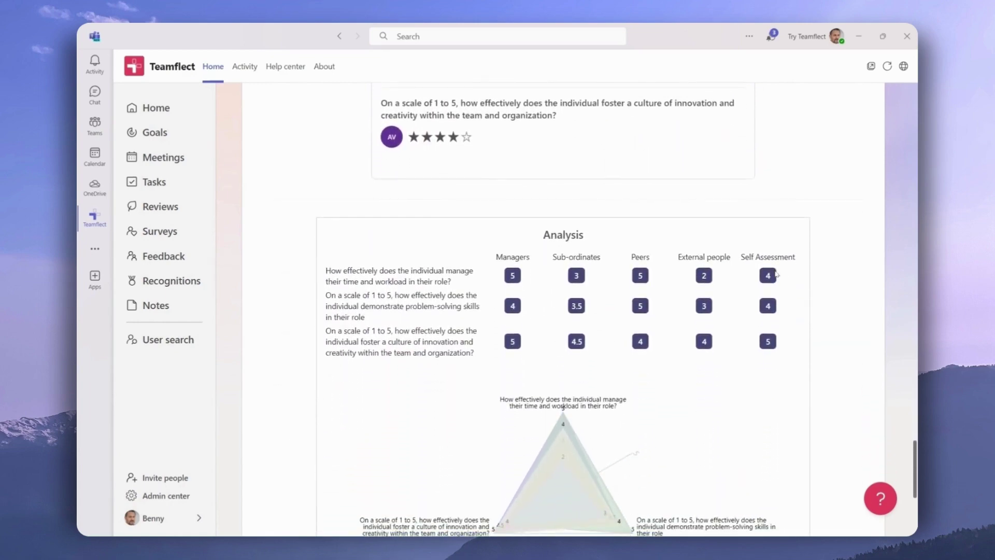
{"action": "scroll", "coordinate": [776, 274], "scroll_direction": "down", "scroll_amount": 4}
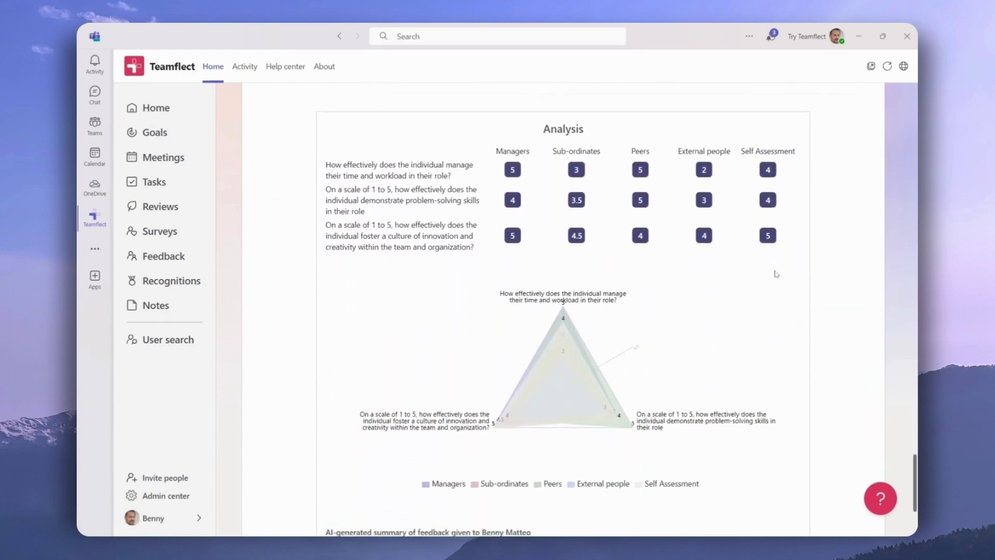
{"action": "scroll", "coordinate": [776, 274], "scroll_direction": "down", "scroll_amount": 1}
{"action": "scroll", "coordinate": [776, 274], "scroll_direction": "down", "scroll_amount": 1}
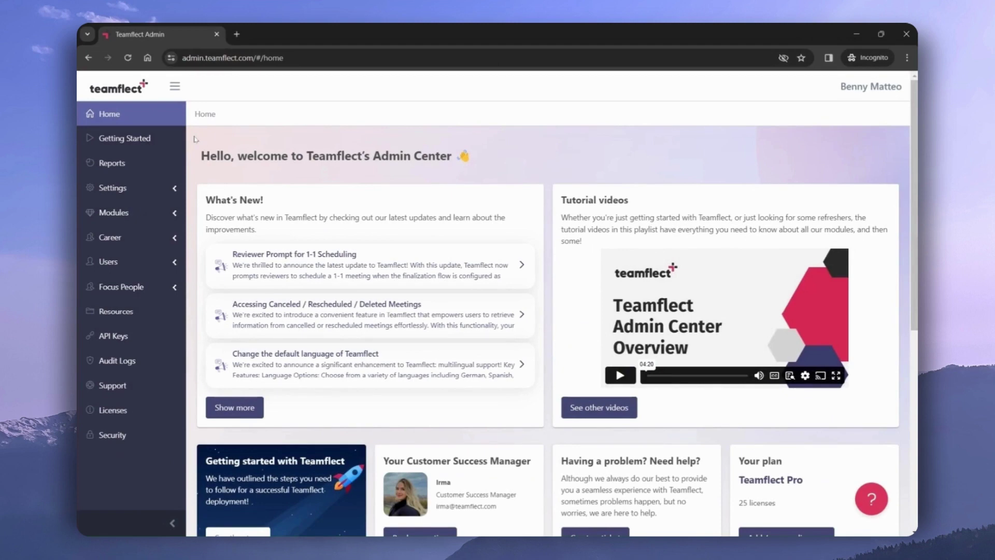
- From Modules > Feedback in Admin Center, open the 360-Degree Feedback Templates list
{"action": "left_click", "coordinate": [138, 211]}
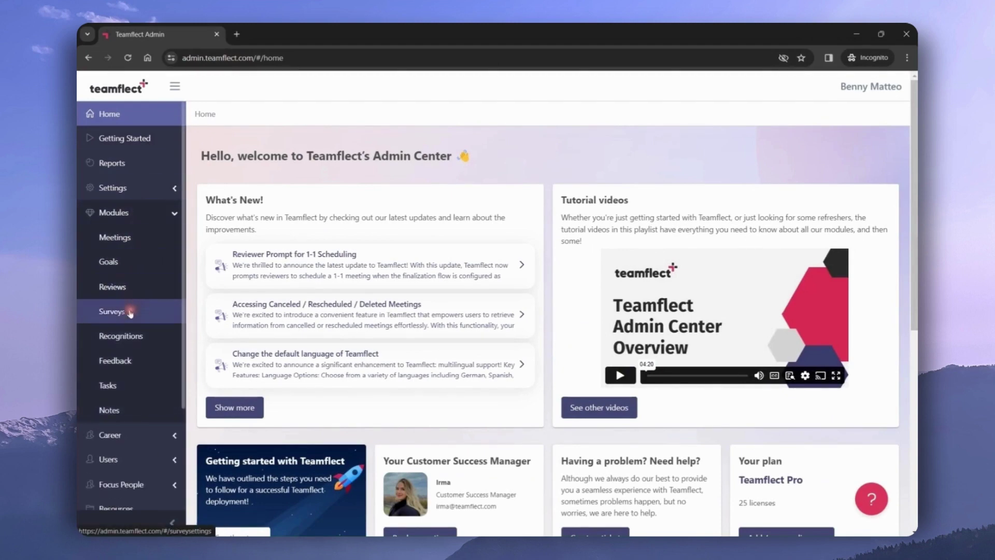
{"action": "left_click", "coordinate": [135, 359]}
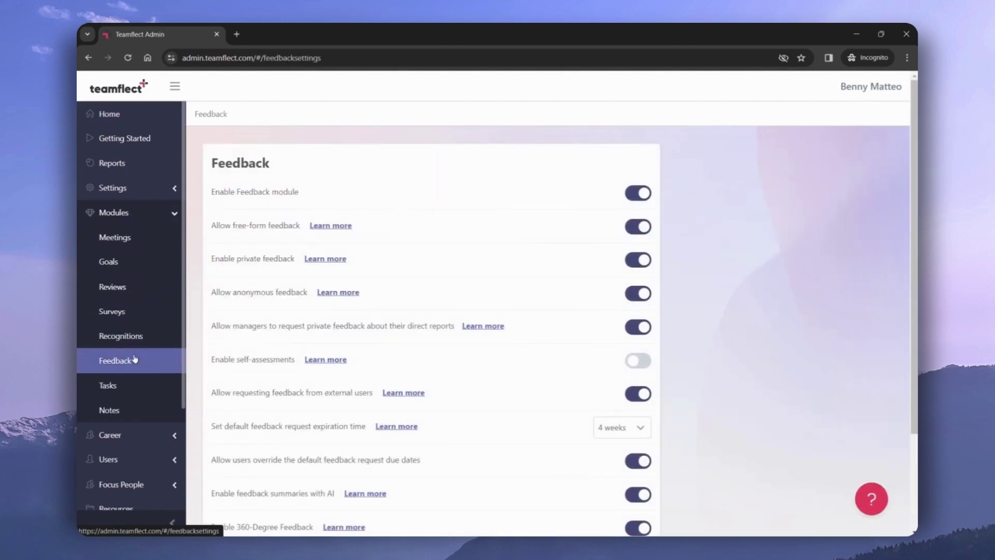
{"action": "scroll", "coordinate": [191, 322], "scroll_direction": "down", "scroll_amount": 2}
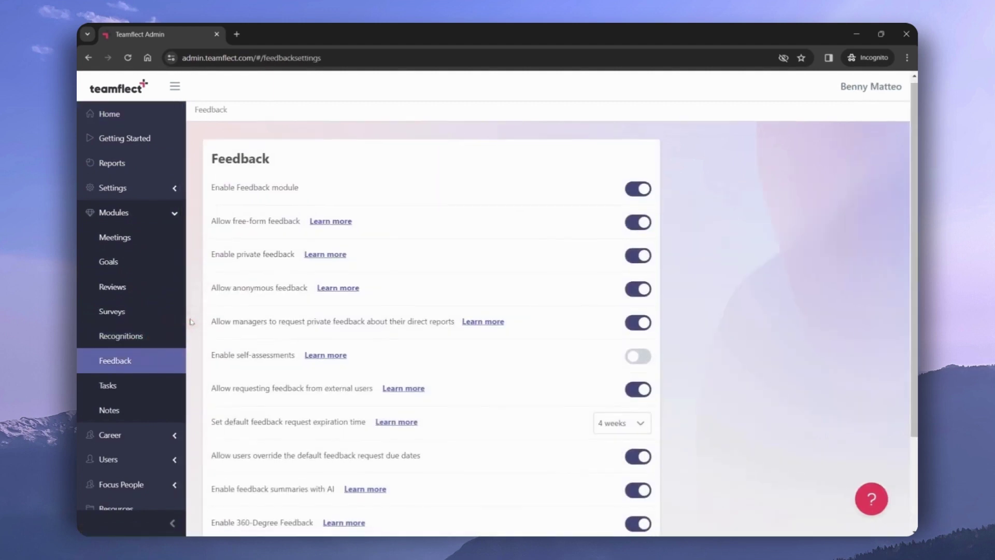
{"action": "scroll", "coordinate": [191, 322], "scroll_direction": "down", "scroll_amount": 1}
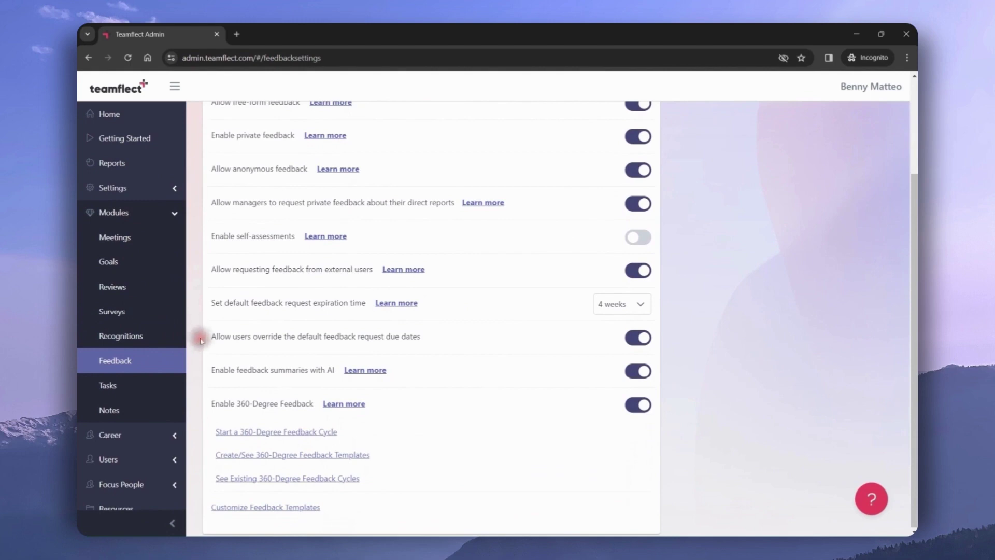
{"action": "left_click", "coordinate": [274, 456]}
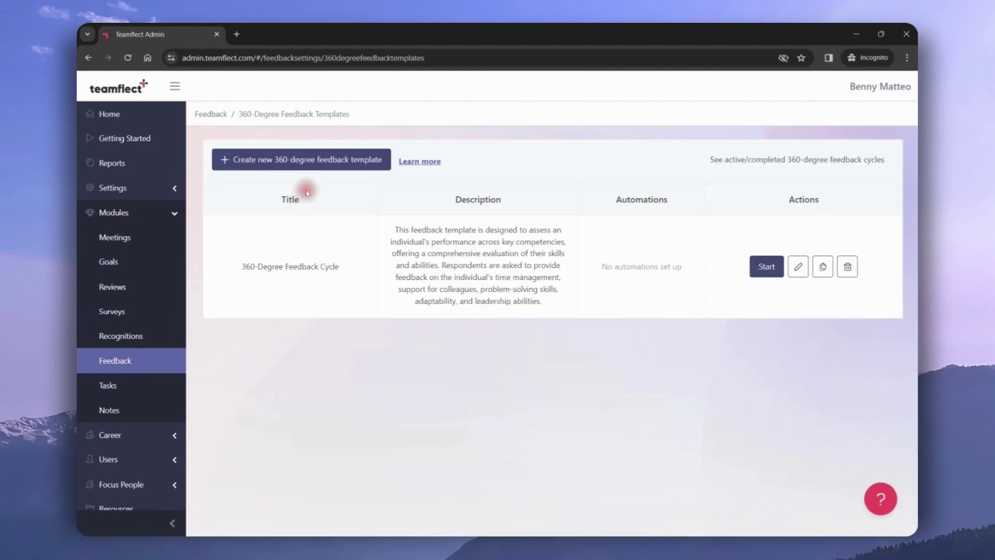
- Create a new 360-degree feedback template named '360-Degree Feedback'
{"action": "left_click", "coordinate": [320, 169]}
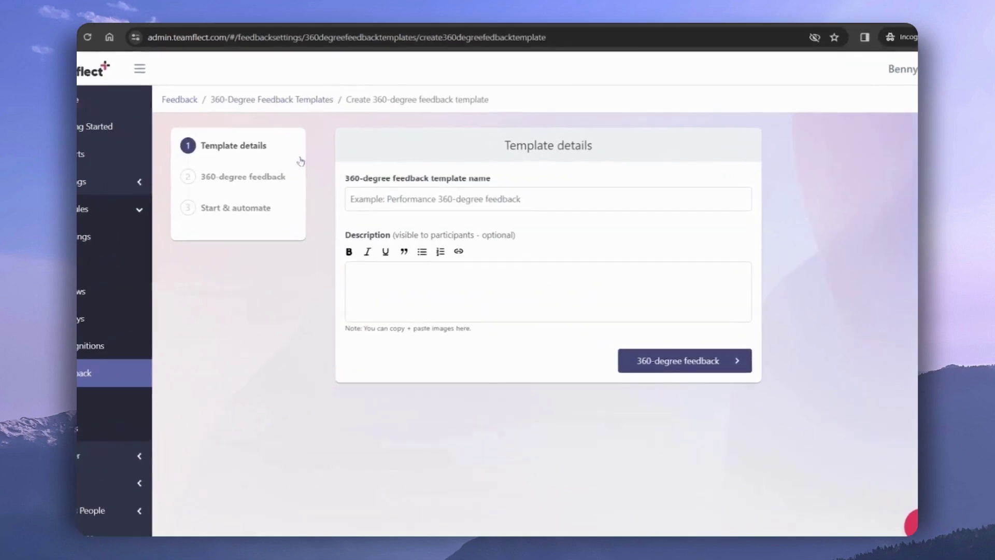
{"action": "left_click", "coordinate": [342, 187]}
{"action": "type", "text": "360-Degree Feedback"}
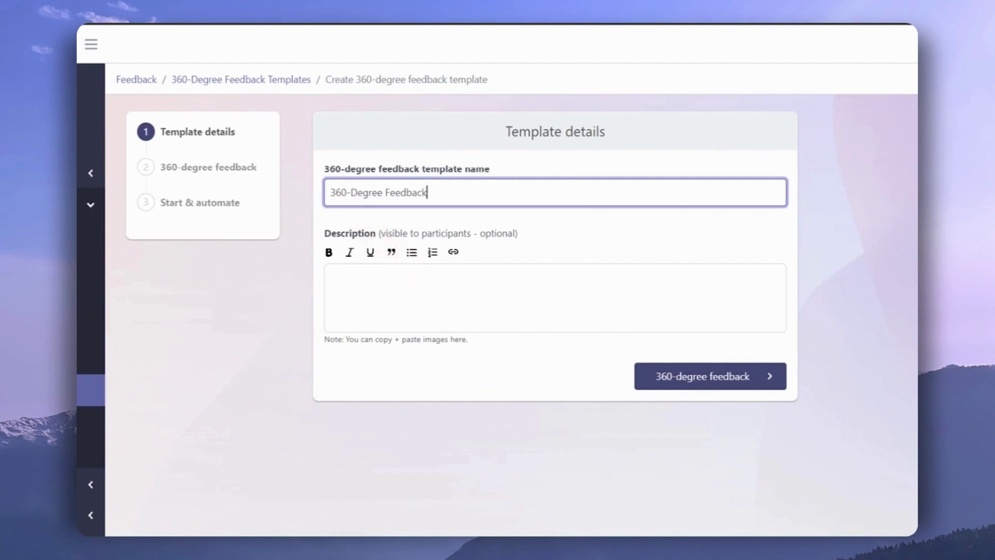
- At the 360-degree feedback step, turn on Ask for self-assessment
{"action": "left_click", "coordinate": [641, 388]}
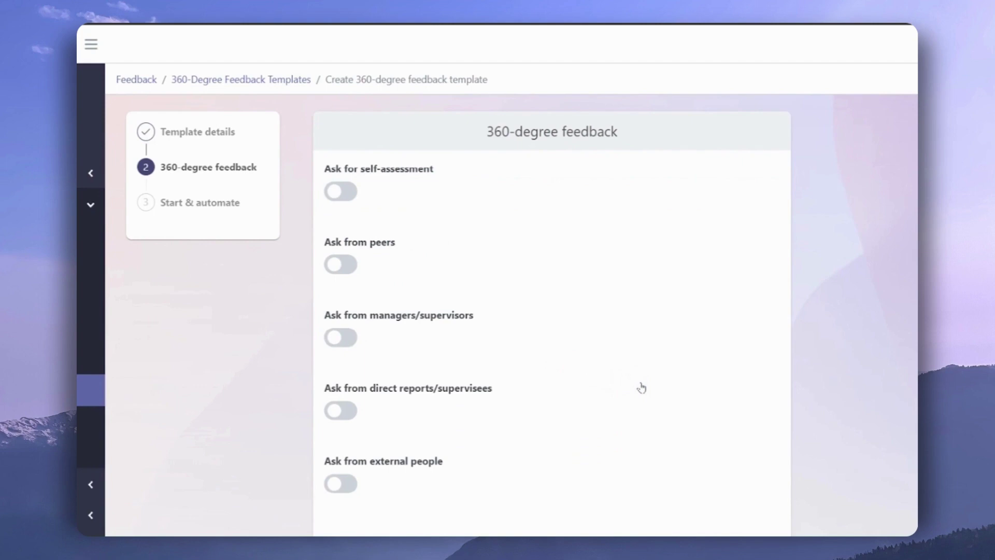
{"action": "left_click", "coordinate": [340, 193]}
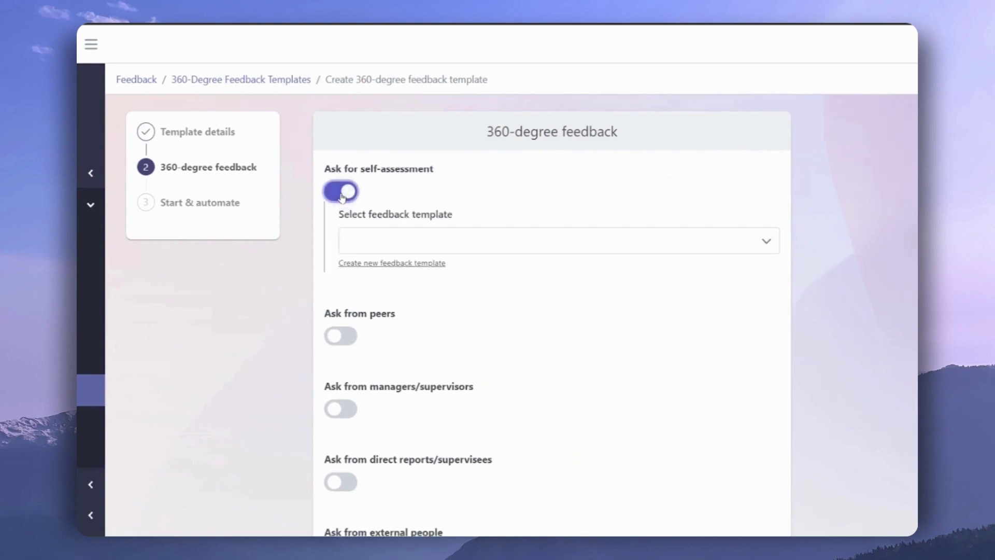
{"action": "left_click", "coordinate": [411, 240]}
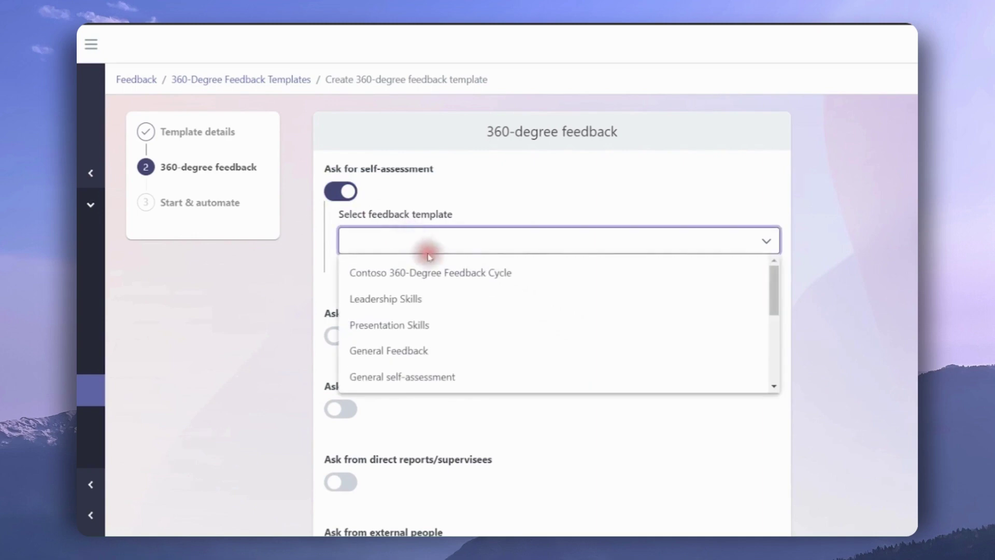
- Use Contoso 360-Degree Feedback Cycle for self-assessment, and turn on peer feedback using the same template
{"action": "left_click", "coordinate": [444, 271]}
{"action": "scroll", "coordinate": [405, 272], "scroll_direction": "down", "scroll_amount": 2}
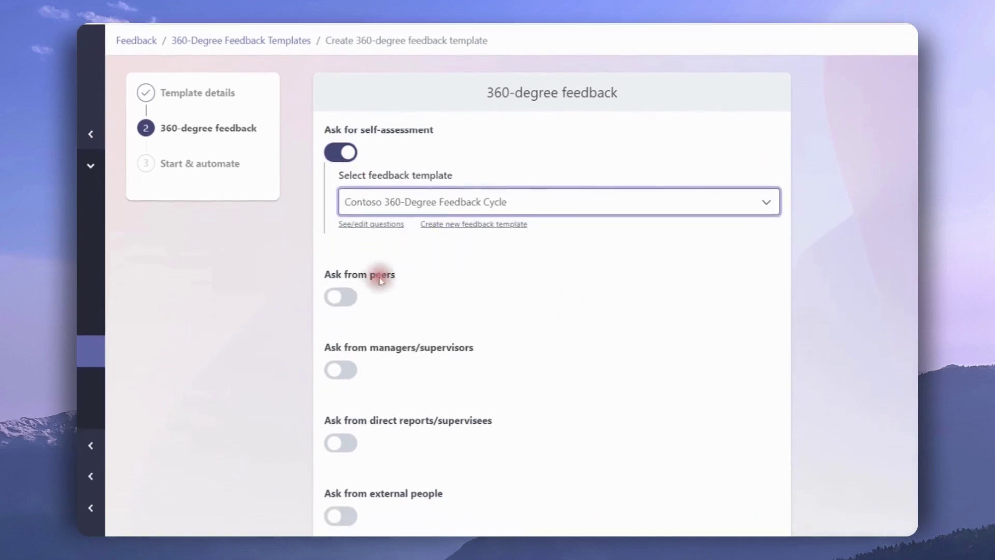
{"action": "left_click", "coordinate": [345, 263]}
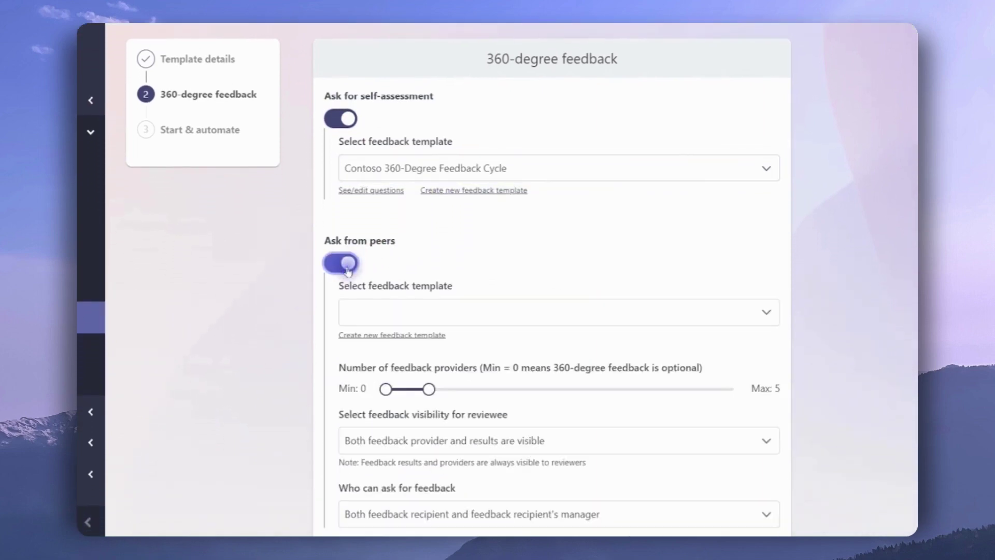
{"action": "left_click", "coordinate": [440, 311]}
{"action": "left_click", "coordinate": [482, 345]}
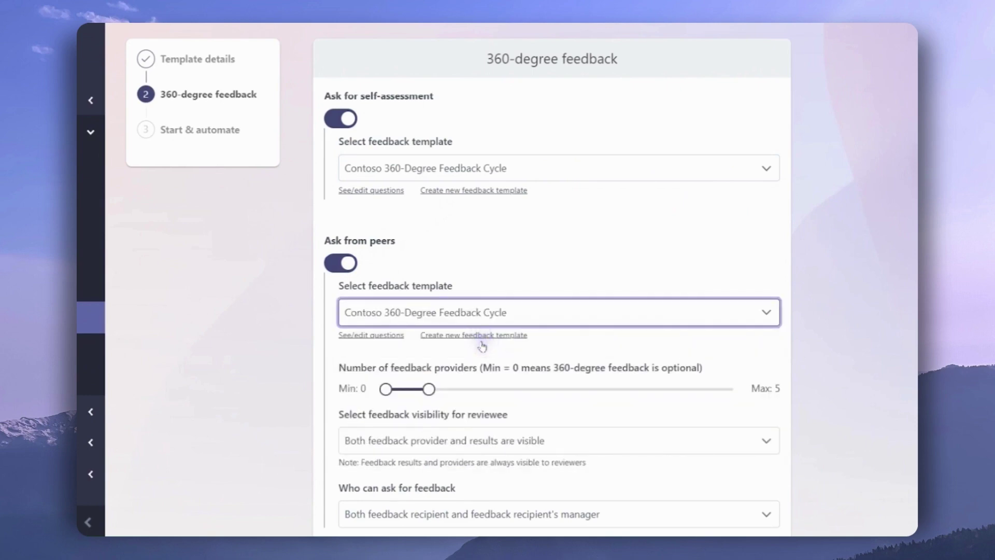
- Keep peer providers at minimum 0, with providers and results visible to the reviewee
{"action": "scroll", "coordinate": [483, 345], "scroll_direction": "down", "scroll_amount": 2}
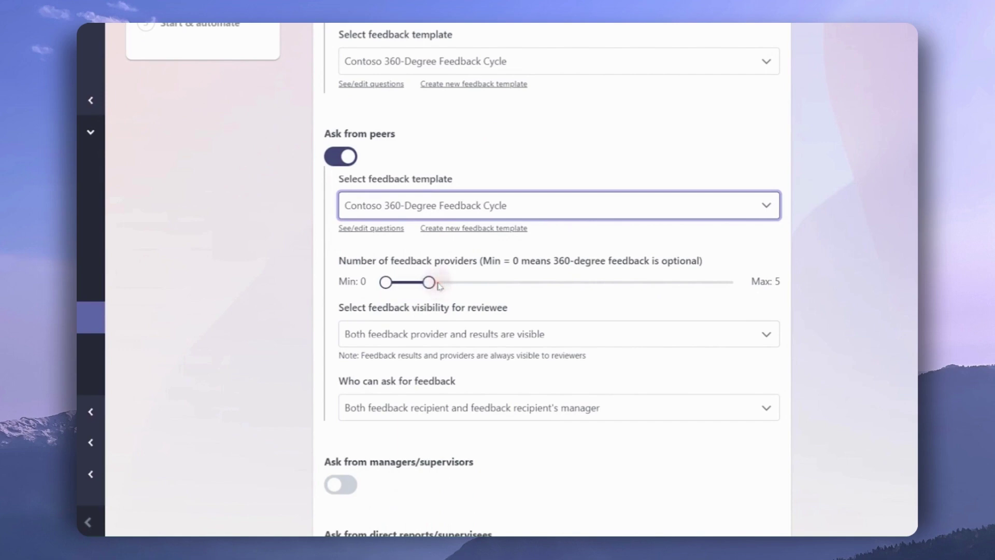
{"action": "left_click_drag", "start_coordinate": [429, 281], "coordinate": [430, 281]}
{"action": "left_click_drag", "start_coordinate": [386, 281], "coordinate": [386, 282]}
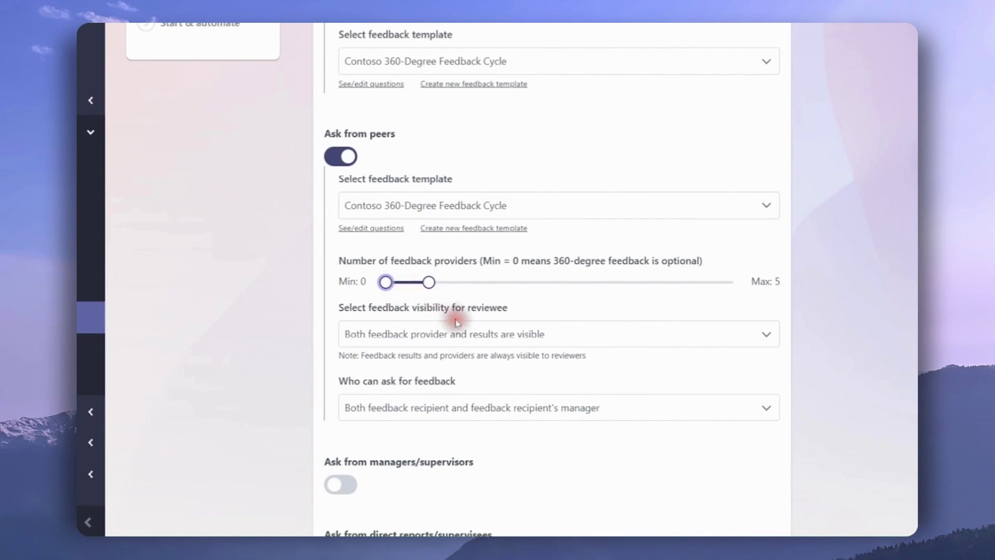
{"action": "left_click", "coordinate": [470, 334]}
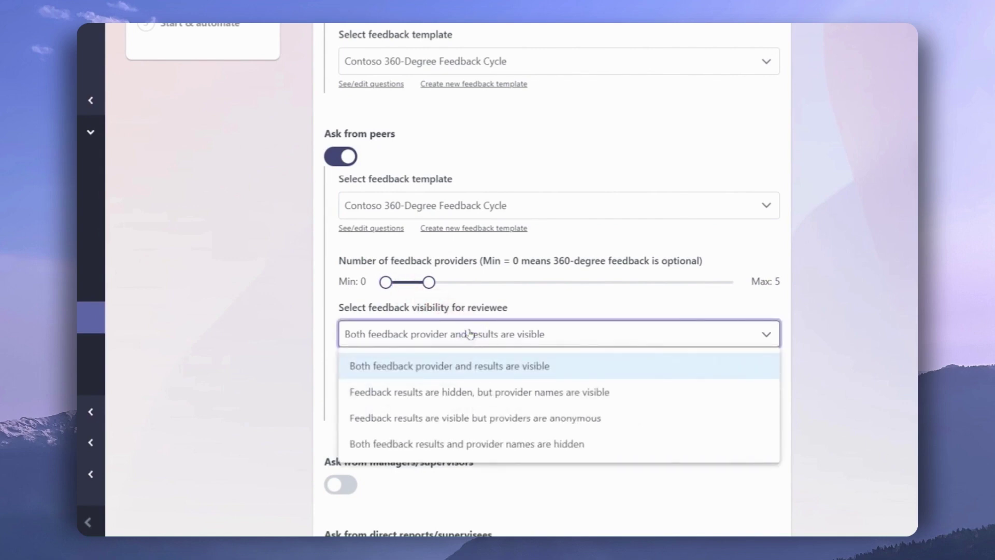
{"action": "left_click", "coordinate": [469, 334]}
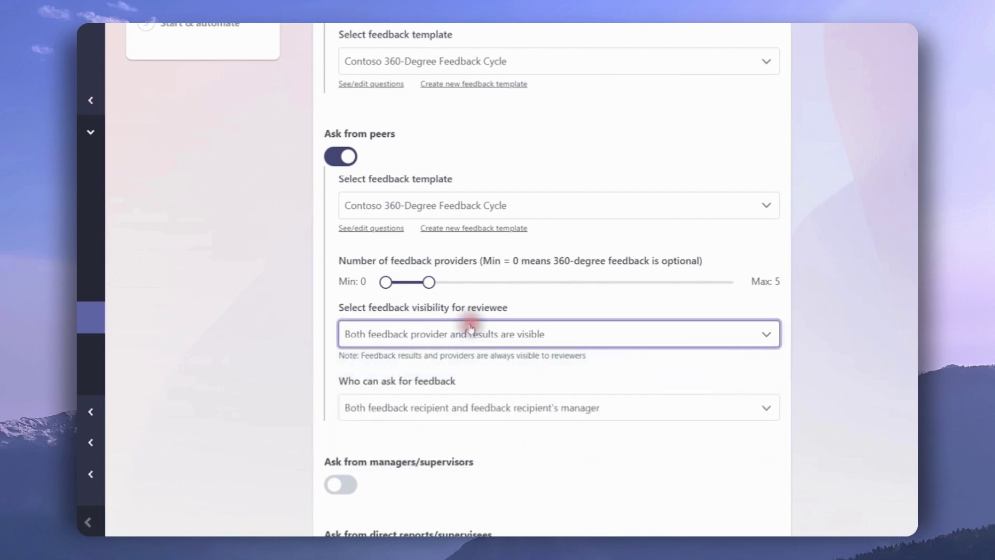
{"action": "scroll", "coordinate": [470, 329], "scroll_direction": "down", "scroll_amount": 1}
{"action": "scroll", "coordinate": [471, 329], "scroll_direction": "down", "scroll_amount": 1}
{"action": "scroll", "coordinate": [471, 328], "scroll_direction": "down", "scroll_amount": 2}
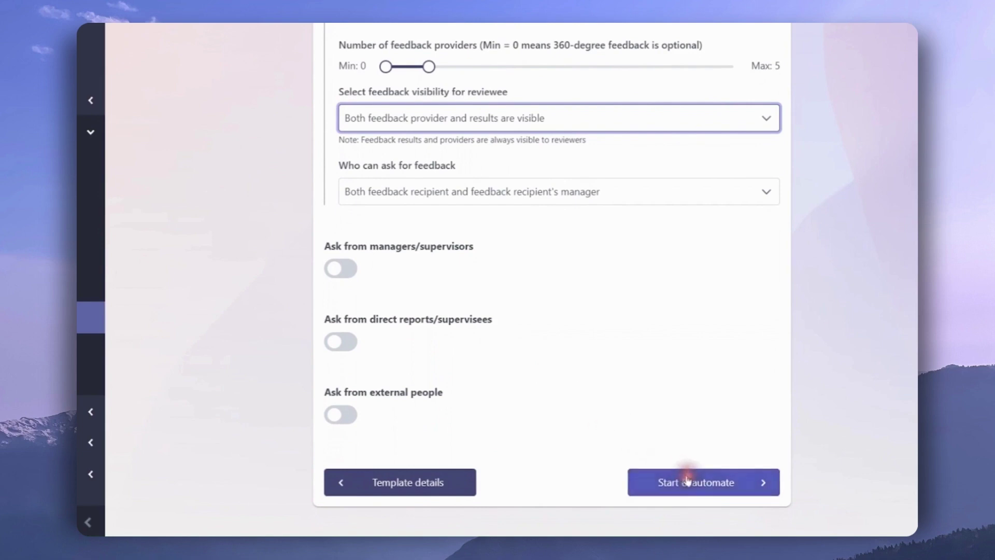
- Name the cycle '360-Degree Feedback', enable Show AI summary, and start the cycle
{"action": "left_click", "coordinate": [687, 482]}
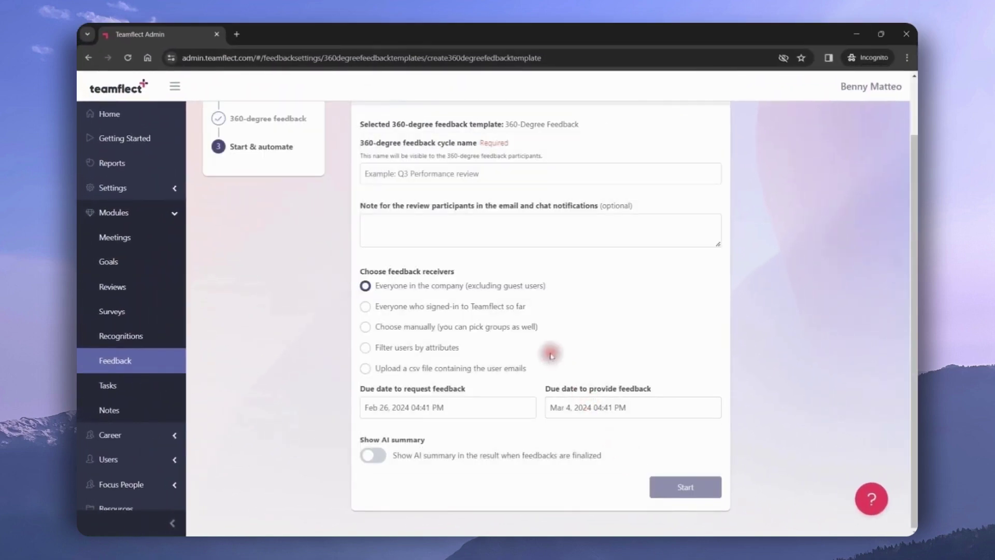
{"action": "left_click", "coordinate": [402, 174]}
{"action": "type", "text": "360-Degree Feedback"}
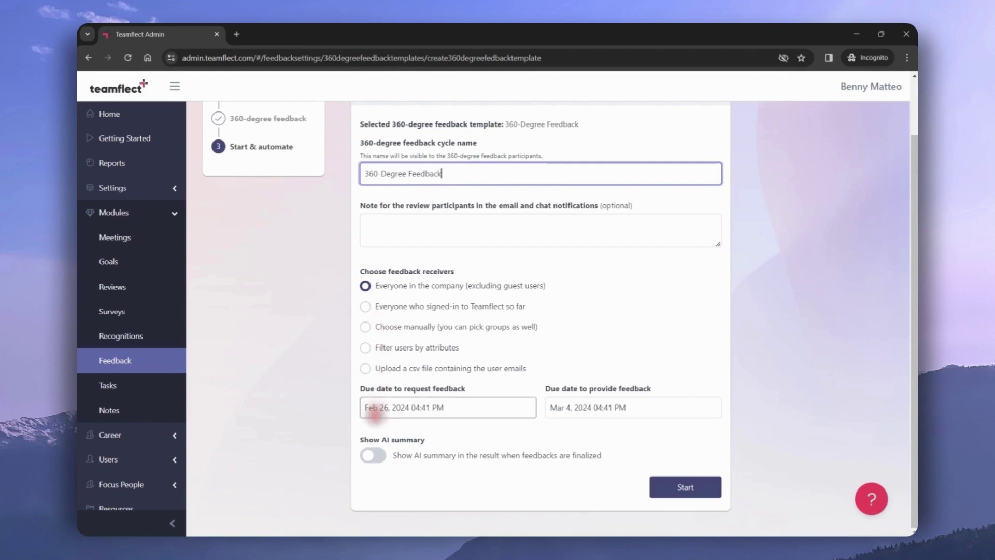
{"action": "left_click", "coordinate": [375, 455]}
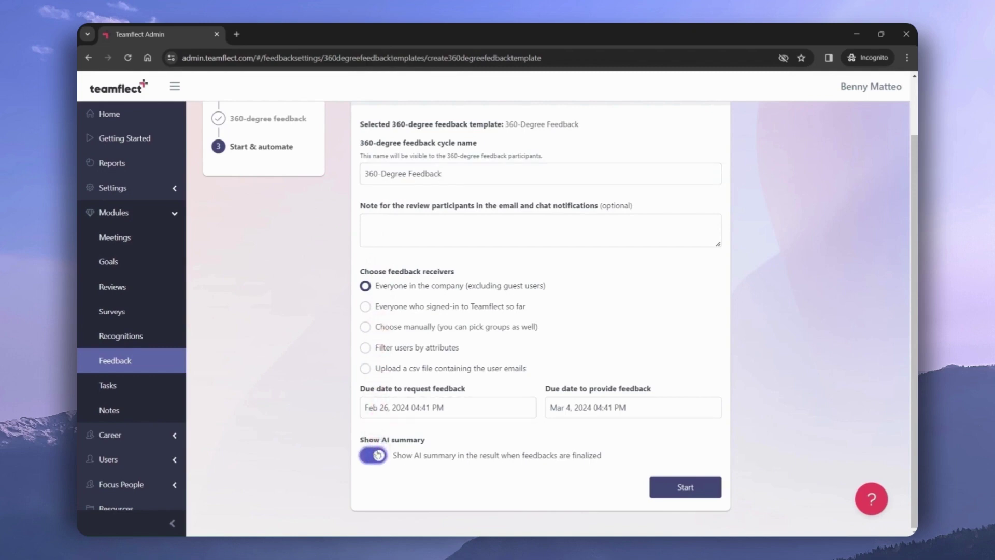
{"action": "left_click", "coordinate": [655, 486]}
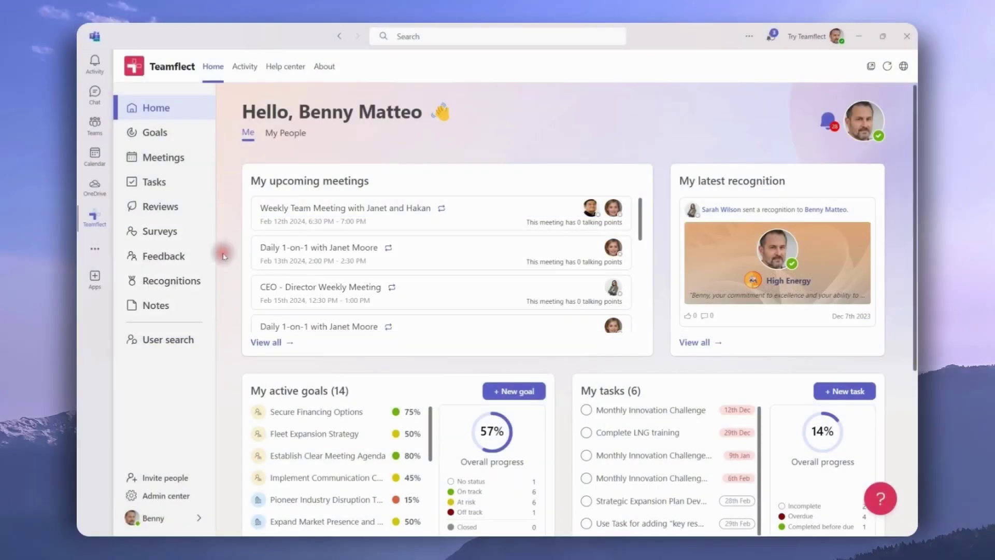
- Find the direct report in User search and scroll through their profile's 1-on-1s and goals
{"action": "left_click", "coordinate": [182, 342]}
{"action": "left_click", "coordinate": [397, 308]}
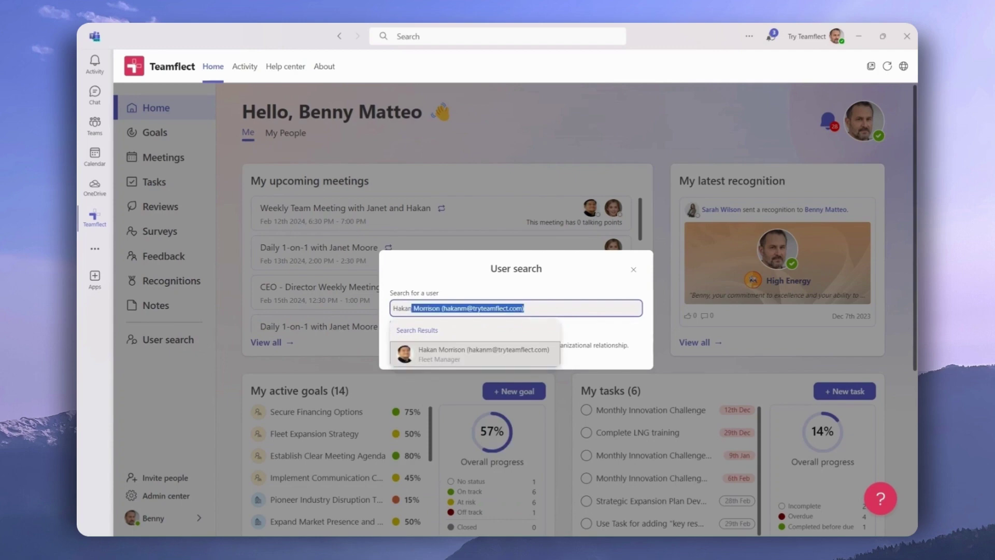
{"action": "left_click", "coordinate": [461, 357]}
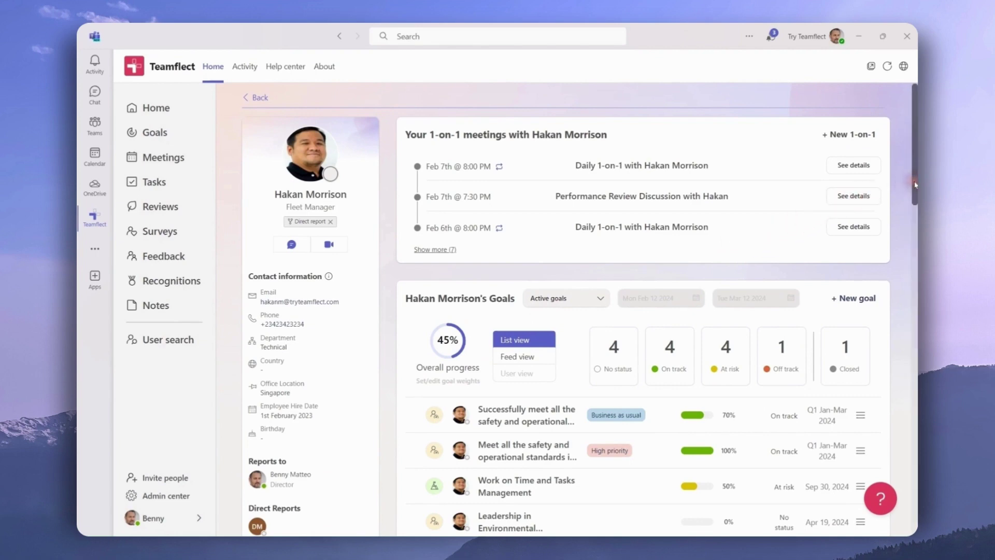
{"action": "left_click_drag", "start_coordinate": [914, 183], "coordinate": [913, 511]}
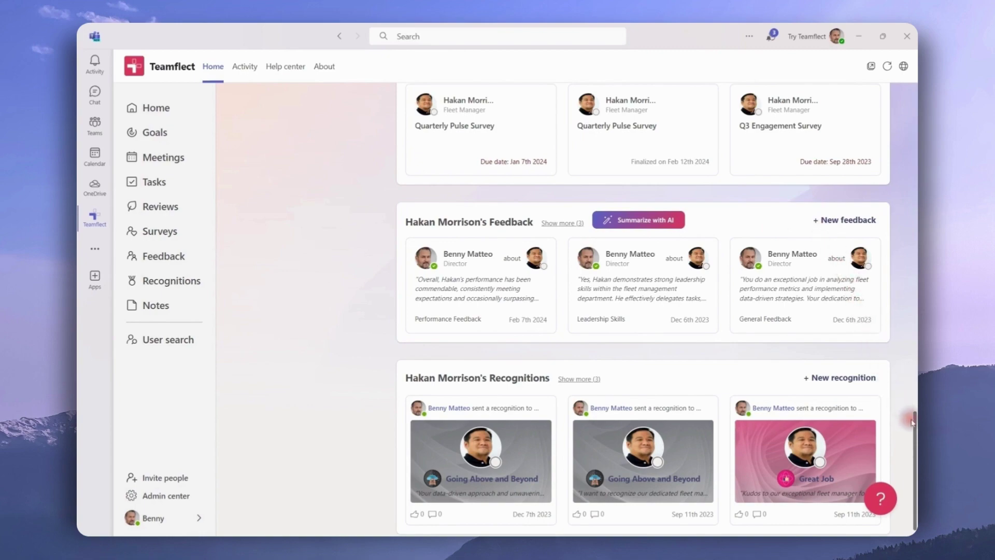
{"action": "left_click_drag", "start_coordinate": [914, 425], "coordinate": [912, 89]}
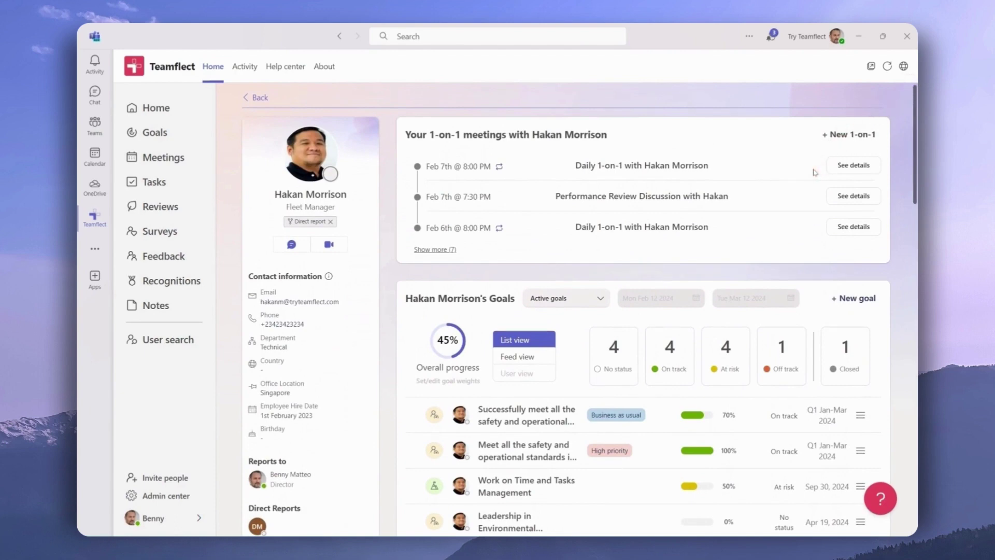
- Open the Feb 7th daily 1-on-1, start new feedback from it, then close the form
{"action": "left_click", "coordinate": [832, 165]}
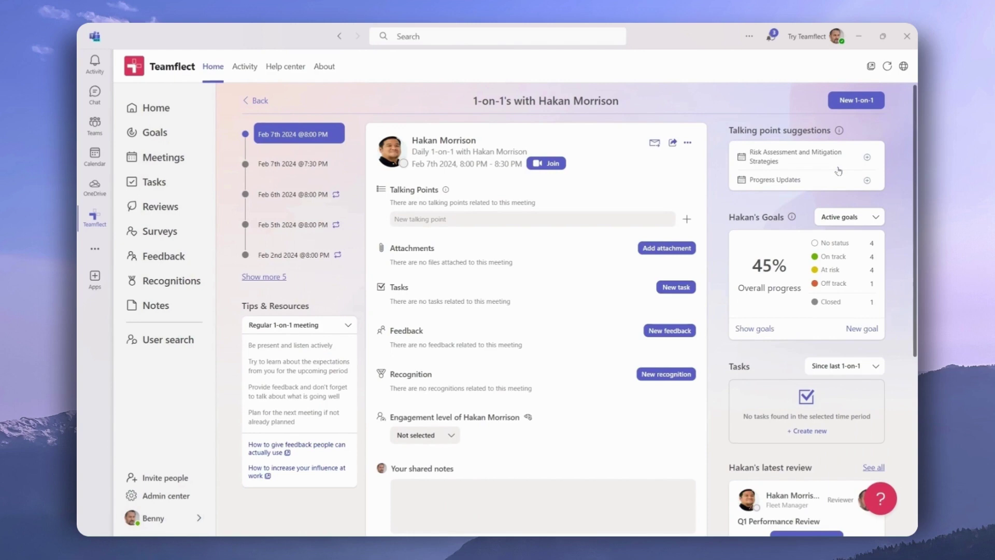
{"action": "left_click", "coordinate": [680, 332]}
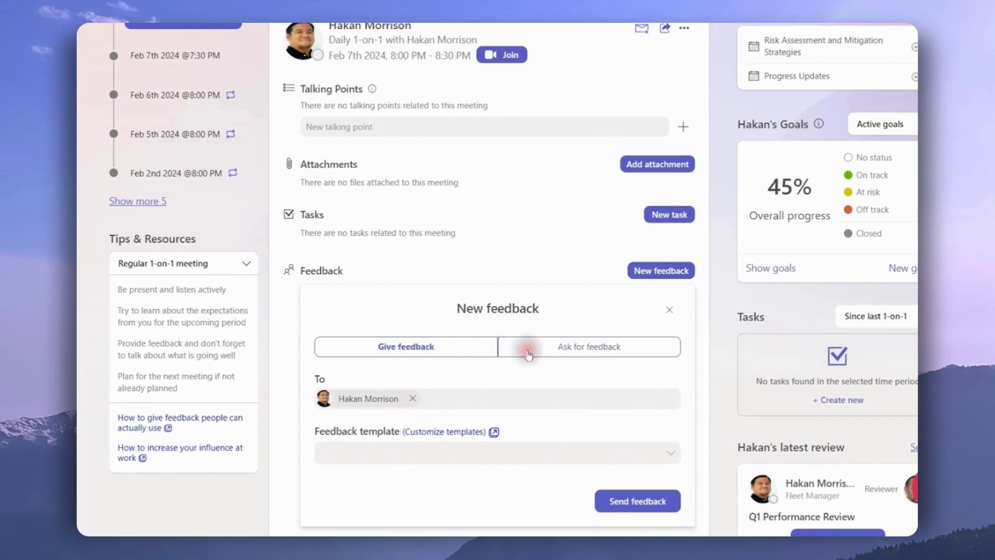
{"action": "left_click", "coordinate": [508, 399]}
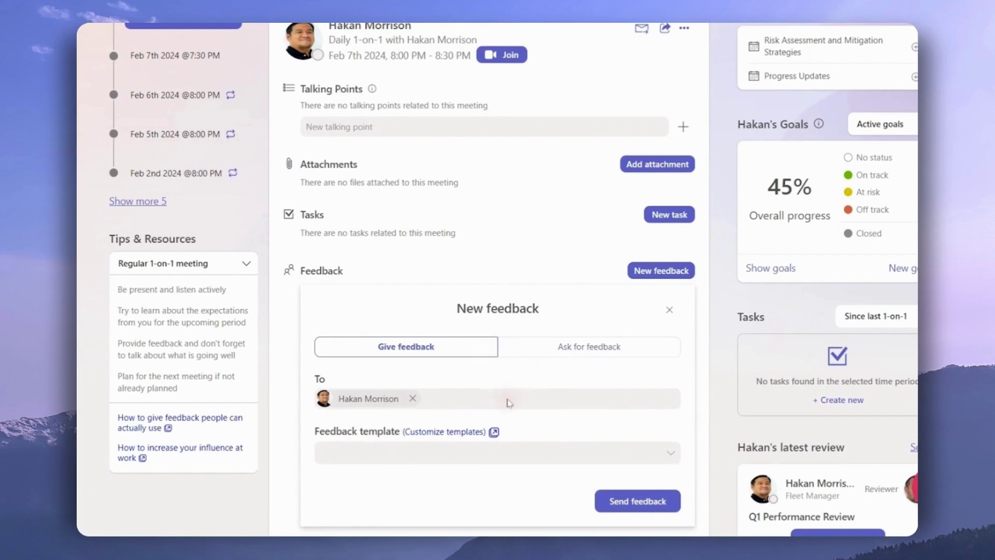
{"action": "left_click", "coordinate": [572, 451]}
{"action": "left_click", "coordinate": [639, 502]}
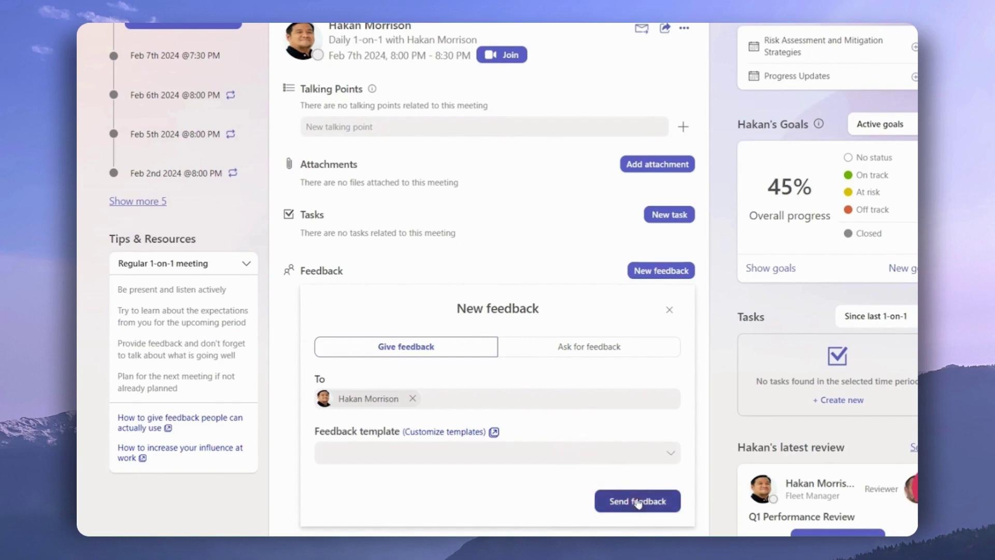
{"action": "left_click", "coordinate": [669, 323]}
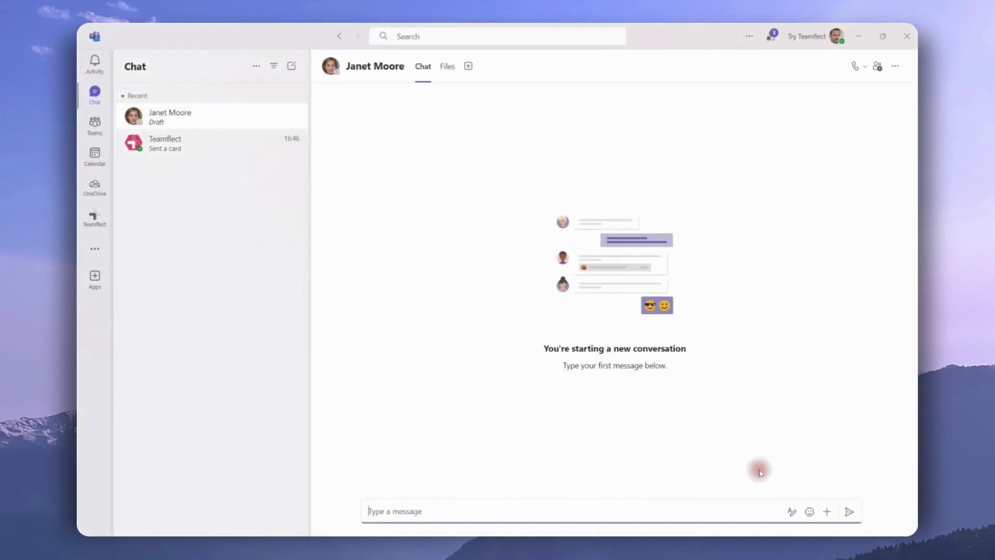
- Start a new Teamflect feedback from the chat's Teamflect app menu
{"action": "left_click", "coordinate": [827, 510]}
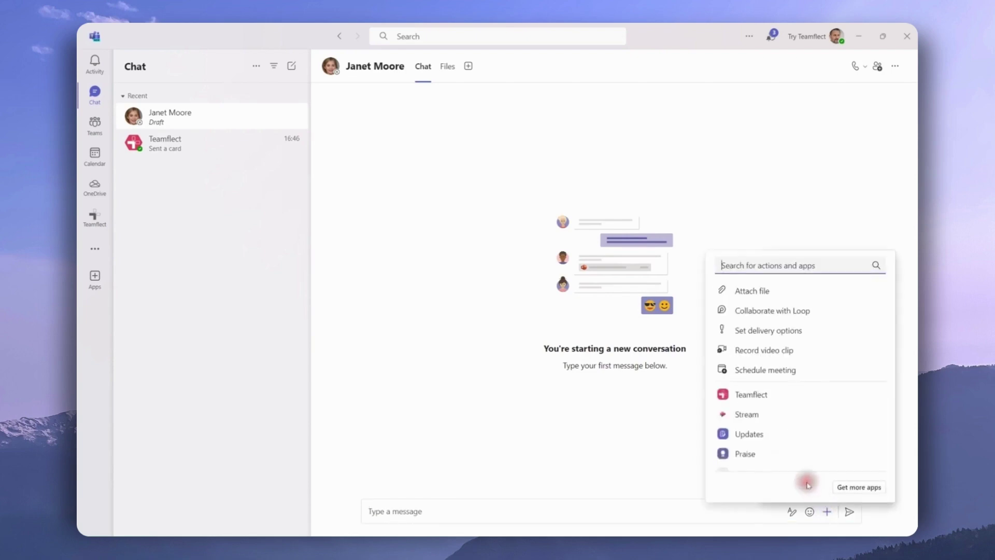
{"action": "left_click", "coordinate": [742, 395]}
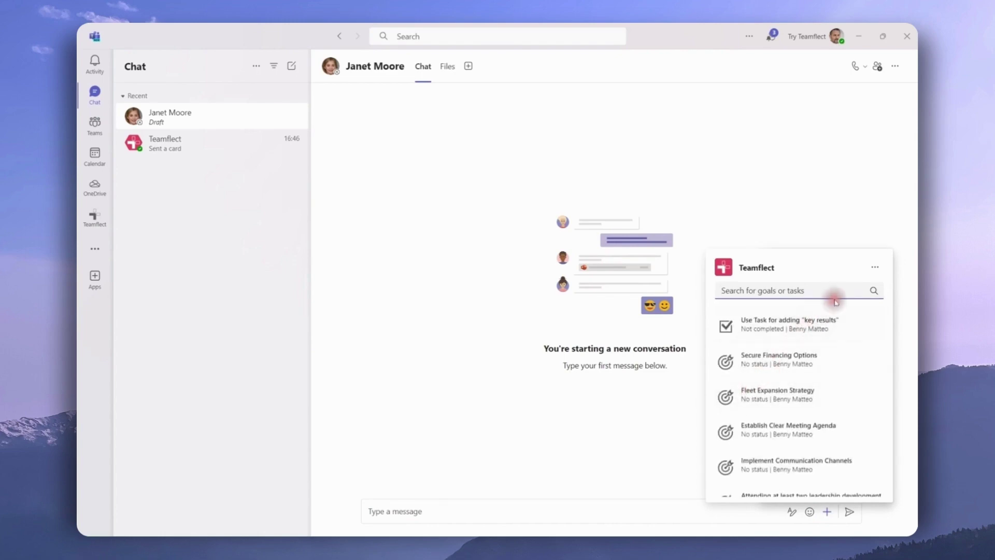
{"action": "left_click", "coordinate": [875, 267]}
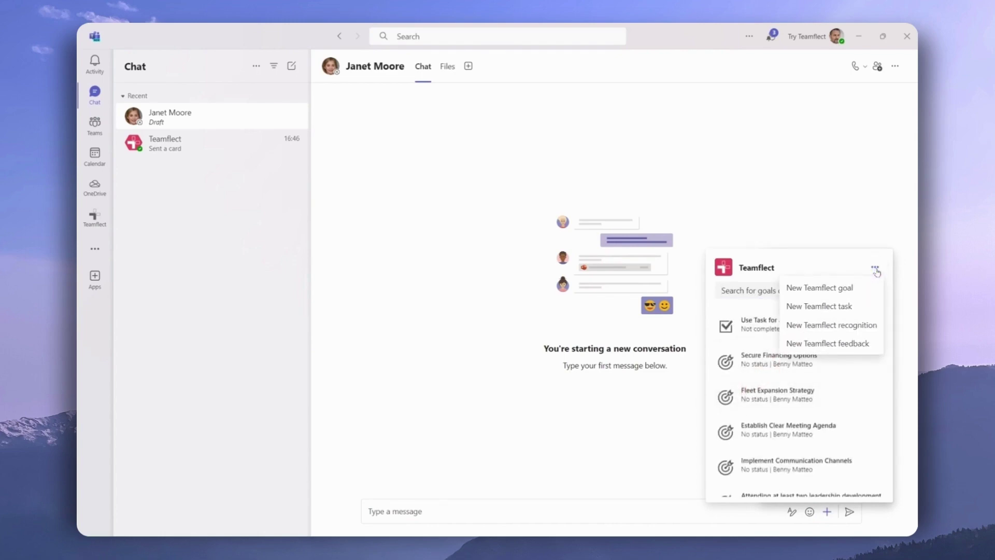
{"action": "left_click", "coordinate": [876, 344]}
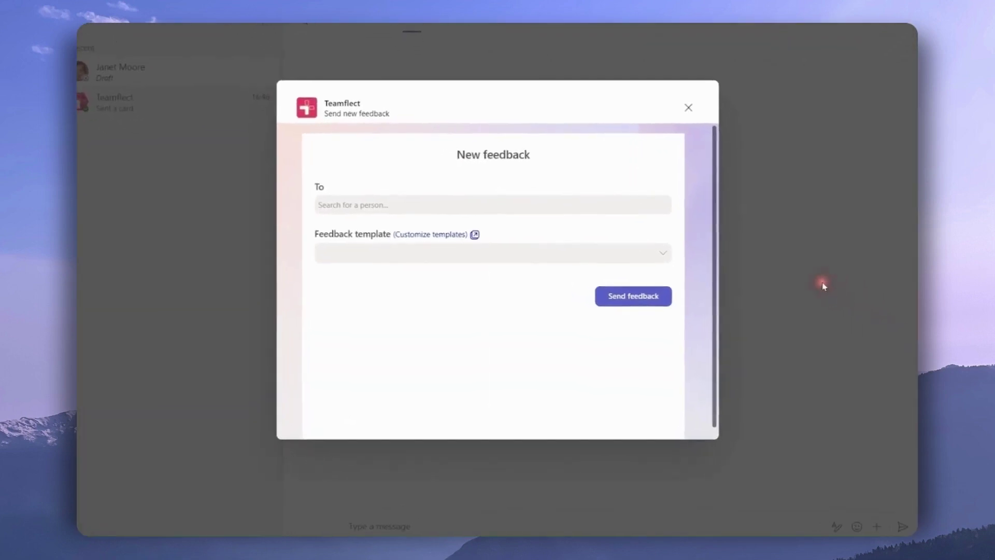
- Address the feedback to the colleague and choose the Presentation Skills template
{"action": "left_click", "coordinate": [651, 206]}
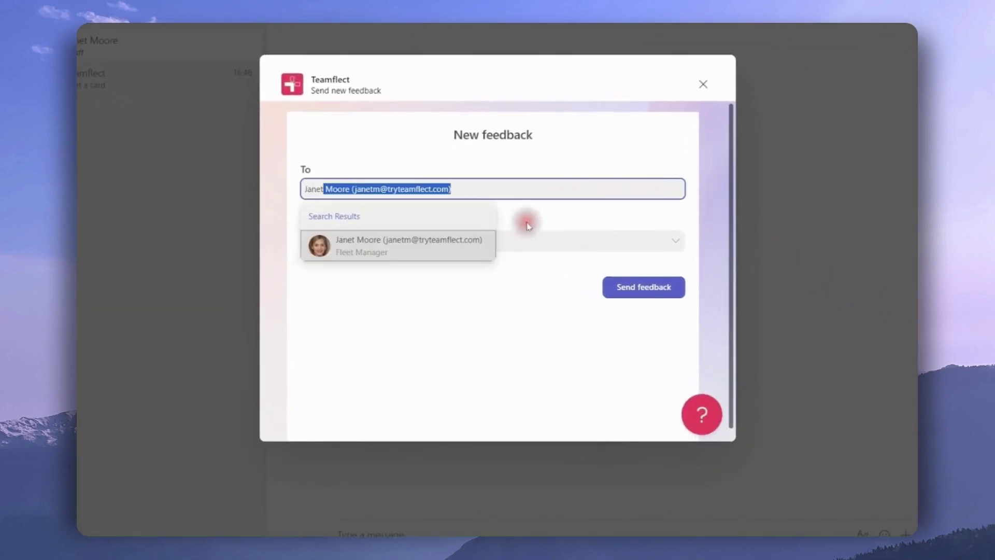
{"action": "left_click", "coordinate": [464, 249]}
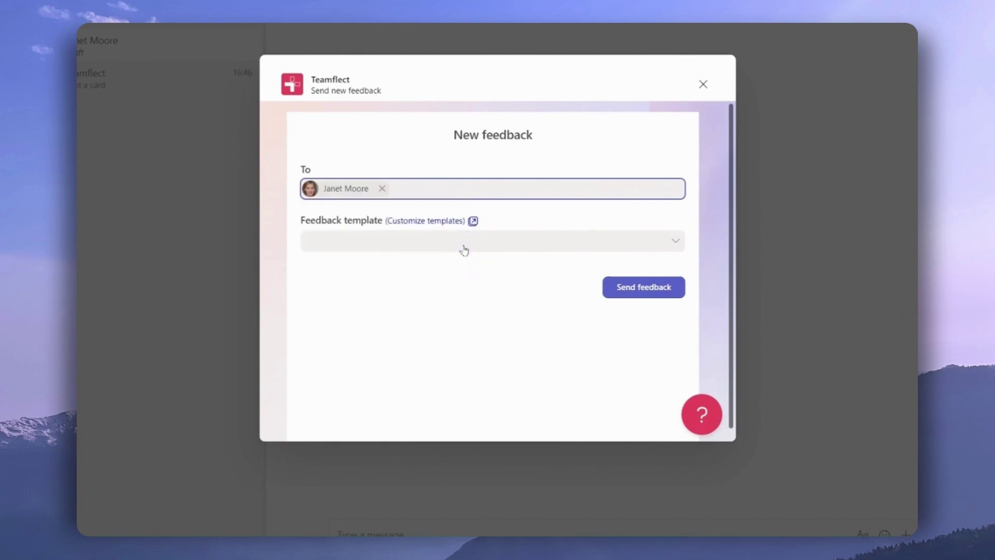
{"action": "left_click", "coordinate": [464, 249]}
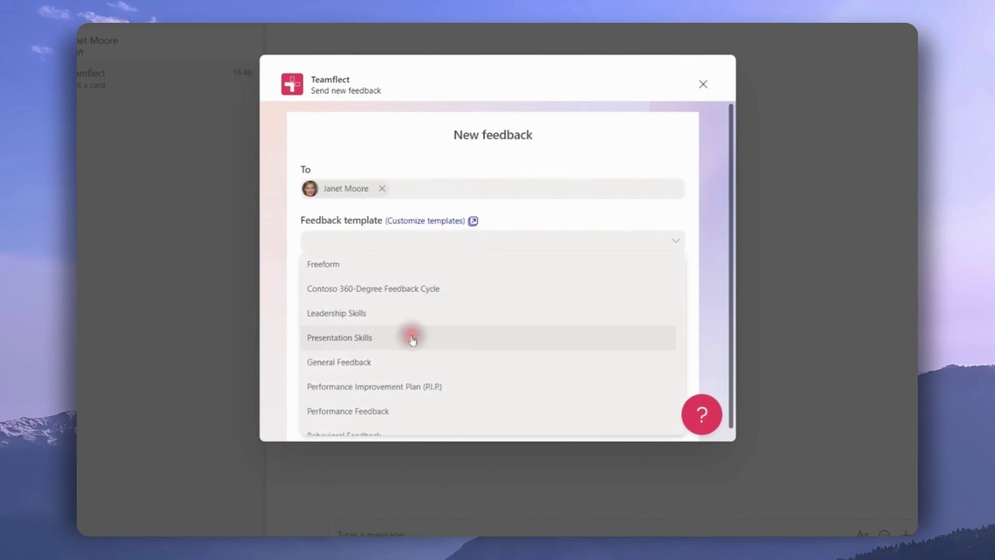
{"action": "left_click", "coordinate": [413, 340]}
- Rate 4 stars, answer Agree, rate 4 stars, paste the body-language comment, and submit
{"action": "scroll", "coordinate": [412, 340], "scroll_direction": "down", "scroll_amount": 3}
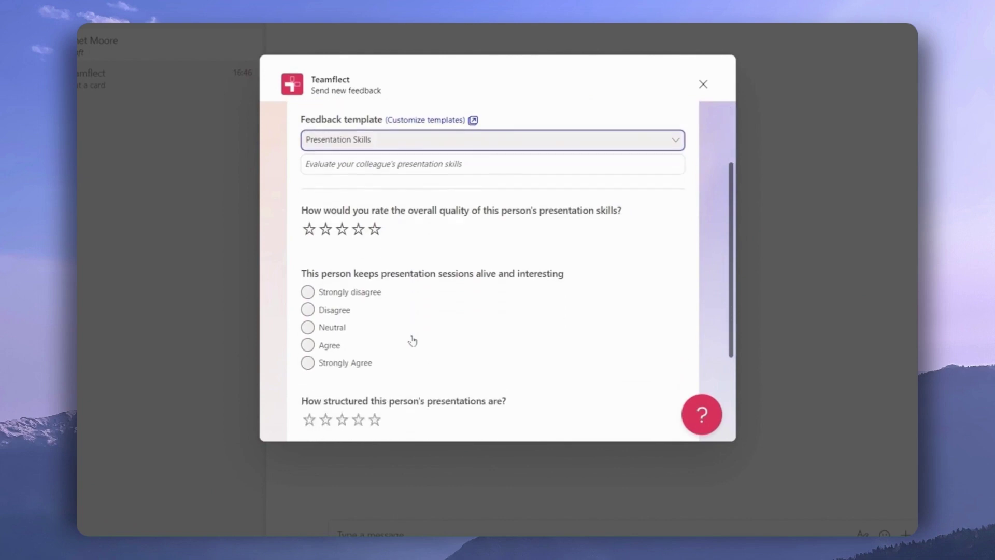
{"action": "left_click", "coordinate": [358, 186]}
{"action": "left_click", "coordinate": [309, 297]}
{"action": "left_click", "coordinate": [358, 372]}
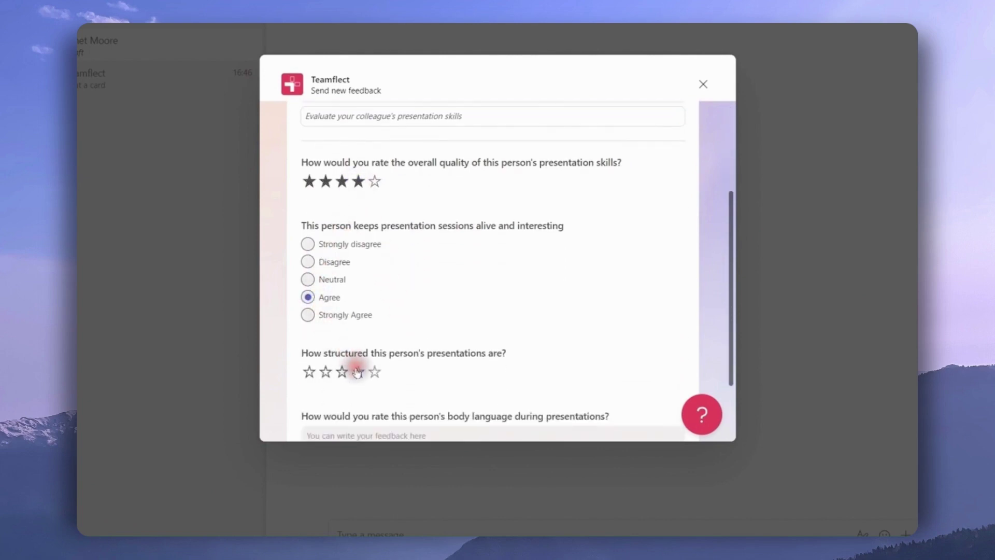
{"action": "scroll", "coordinate": [357, 372], "scroll_direction": "down", "scroll_amount": 2}
{"action": "left_click", "coordinate": [358, 372]}
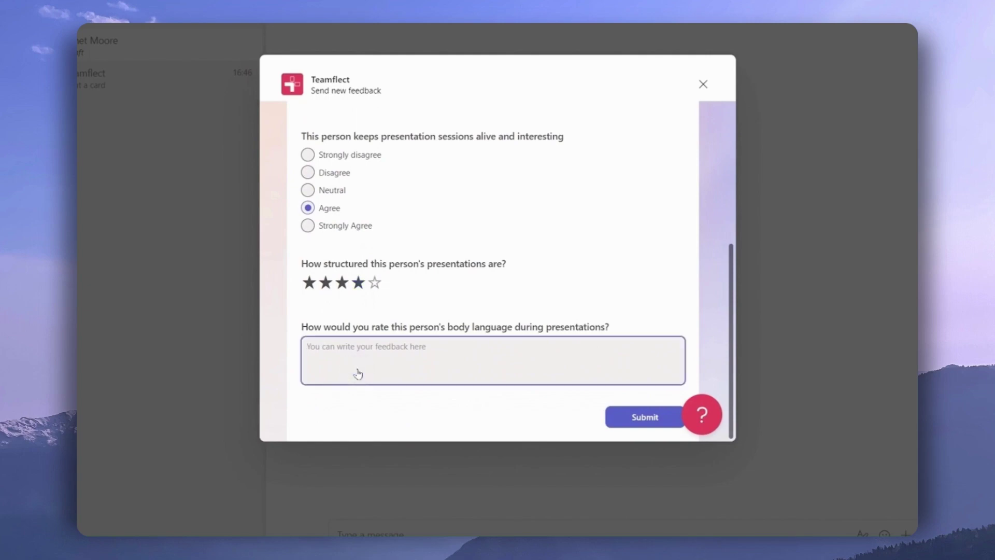
{"action": "type", "text": "Janet's body language during presentations is generally positive. She maintains good eye contact with the audience, which helps in engaging them. Her gestures are natural and appropriate, enhancing her communication."}
{"action": "scroll", "coordinate": [358, 372], "scroll_direction": "down", "scroll_amount": 1}
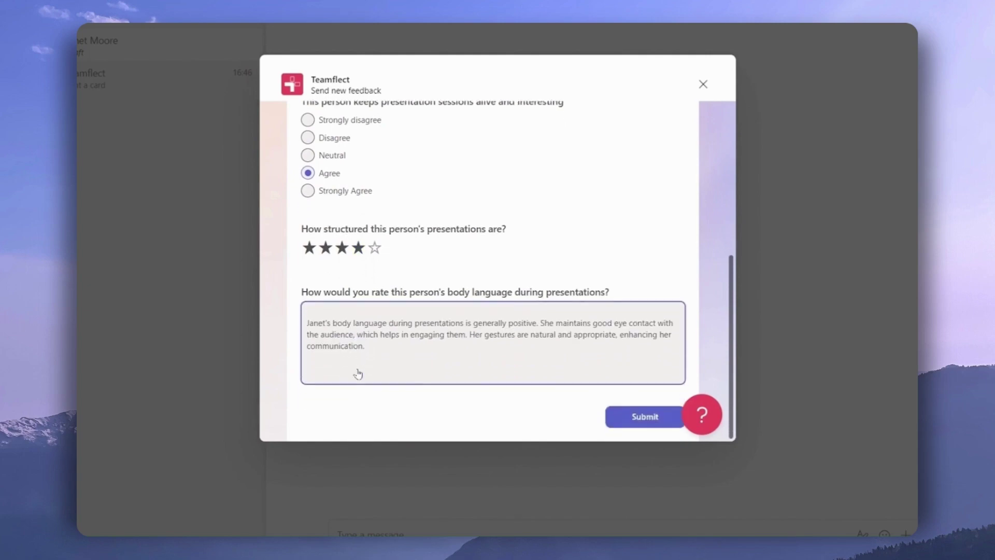
{"action": "left_click", "coordinate": [614, 415]}
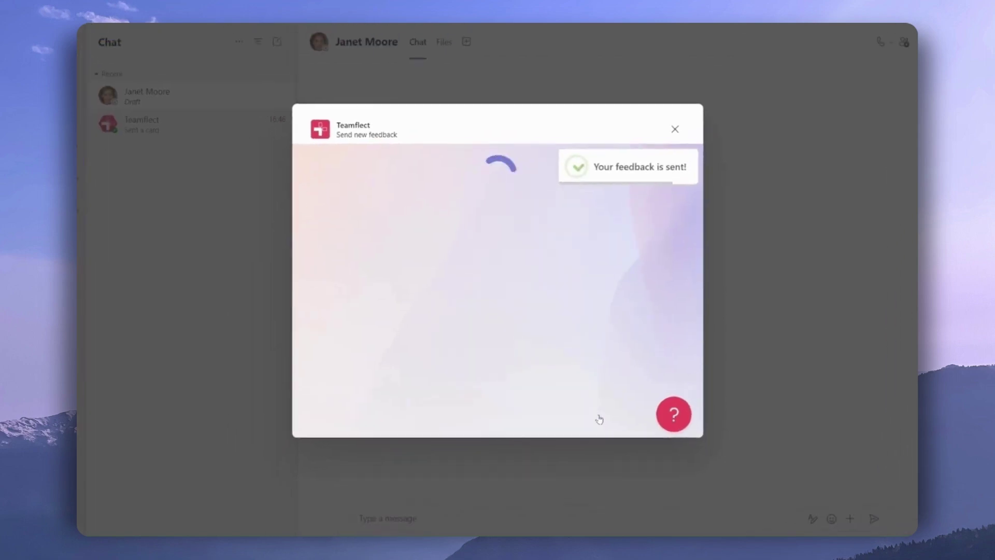